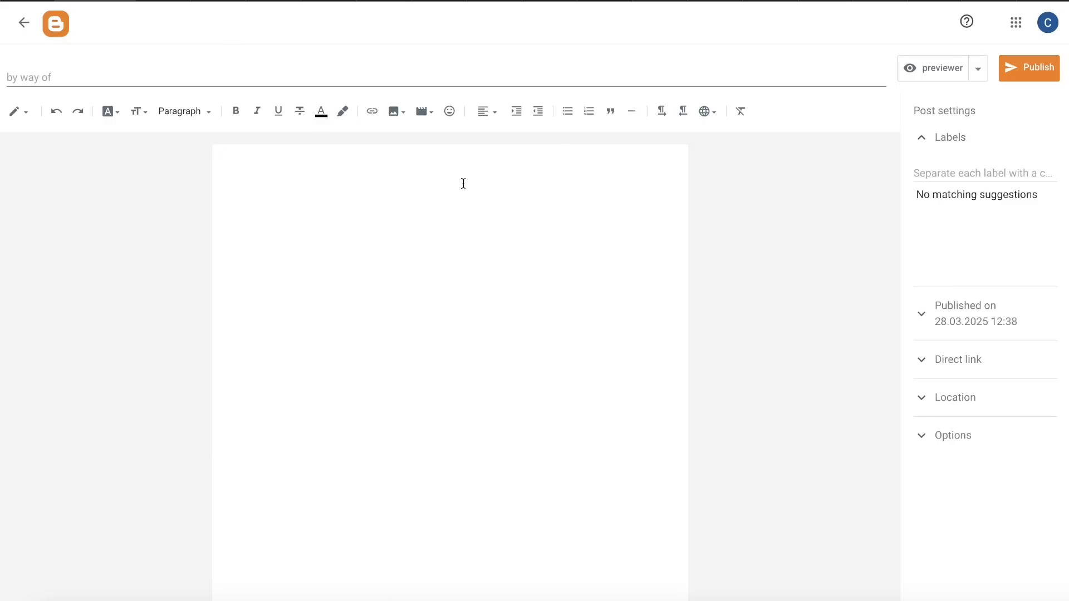
Write "Welcome to blogger tutorial." in the post body and repeat the sentence to fill a first paragraph of about eight lines.
type("Welcome to blogger tutorial.")
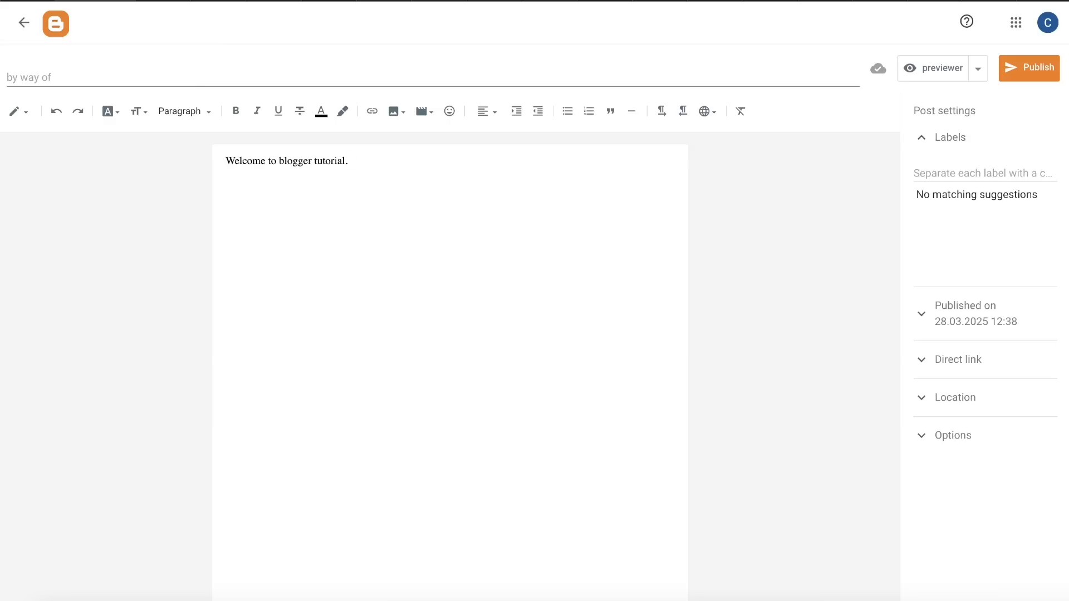
key("ctrl+a")
key("ctrl+c")
key("ctrl+v")
key("ctrl+v")
key("ctrl+v")
key("ctrl+v")
key("ctrl+v")
key("ctrl+v")
key("ctrl+v")
key("ctrl+v")
key("ctrl+v")
key("ctrl+v")
key("ctrl+v")
key("ctrl+v")
key("ctrl+v")
key("ctrl+v")
key("ctrl+v")
key("ctrl+v")
key("ctrl+v")
key("ctrl+v")
key("ctrl+v")
key("ctrl+v")
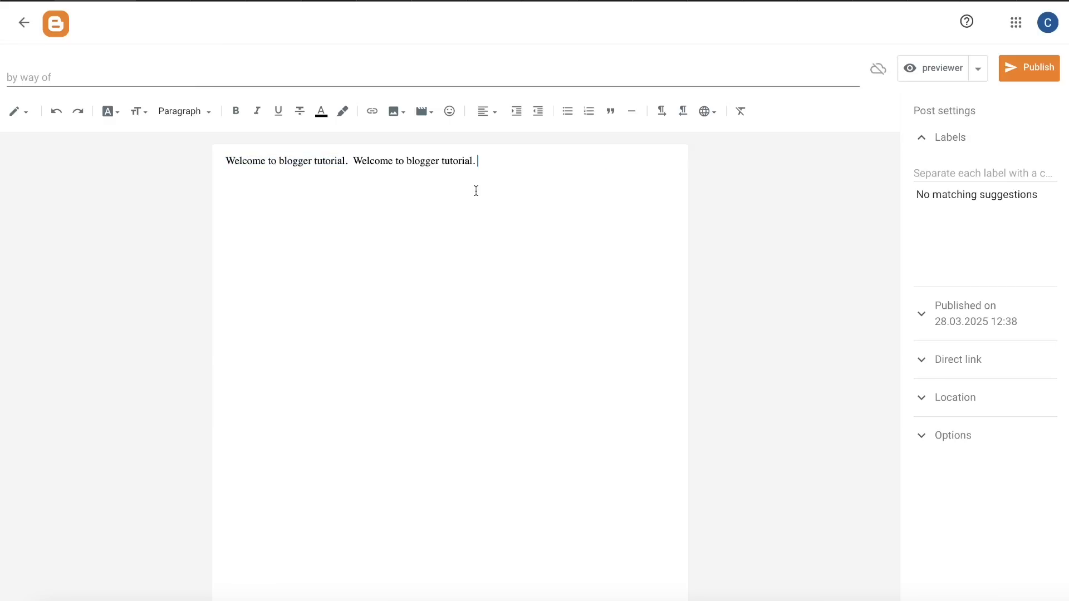
key("ctrl+v")
key("ctrl+v")
key("ctrl+v")
Add a second paragraph of about six lines below a blank line, repeating the sentence "Welcome to blogger tutorial.".
key("Return")
key("Return")
key("ctrl+v")
key("ctrl+v")
key("ctrl+v")
key("ctrl+v")
key("ctrl+v")
key("ctrl+v")
key("ctrl+v")
key("ctrl+v")
key("ctrl+v")
key("ctrl+v")
key("ctrl+v")
key("ctrl+v")
key("ctrl+v")
key("ctrl+v")
key("ctrl+v")
key("ctrl+v")
key("ctrl+v")
key("ctrl+v")
key("ctrl+v")
key("ctrl+v")
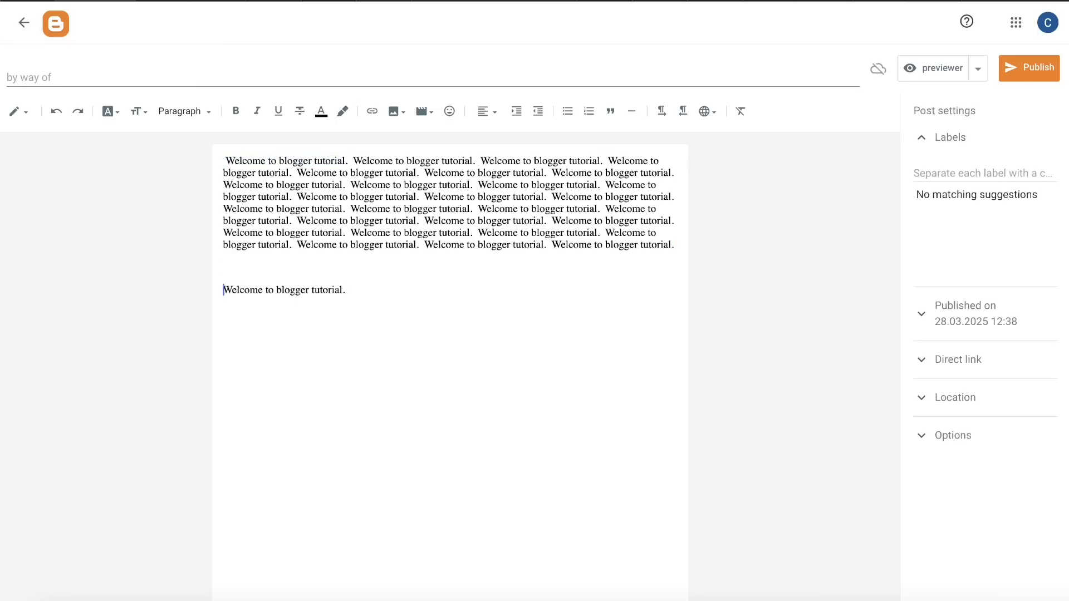
key("Return")
key("Return")
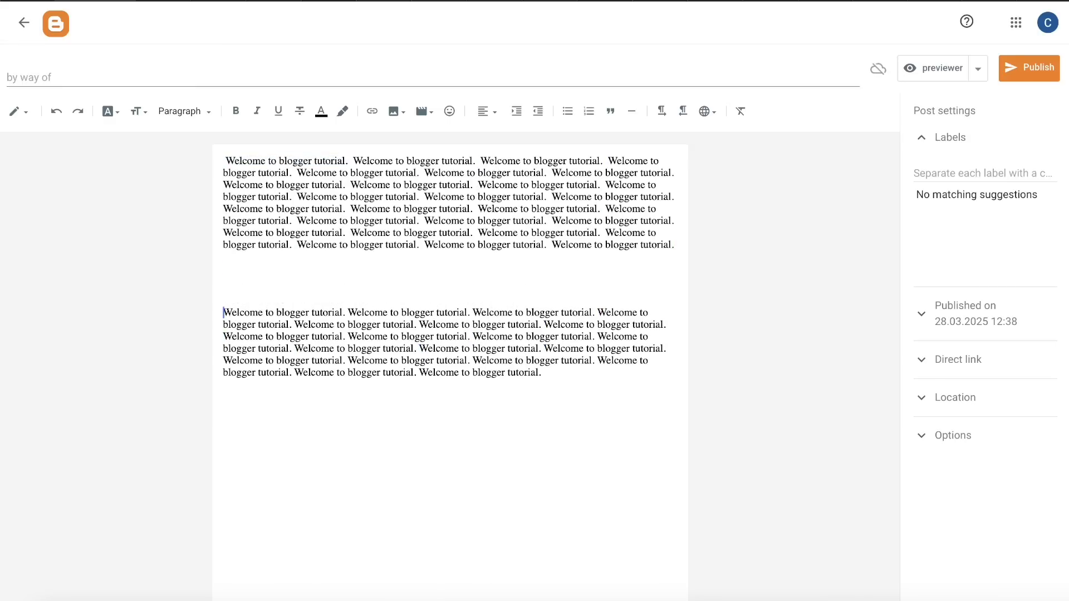
key("ctrl+z")
Add a third paragraph of about seven lines after the second one, made of repeated "Welcome to blogger tutorial." sentences.
left_click(561, 368)
key("Return")
key("Return")
key("ctrl+v")
key("ctrl+v")
key("ctrl+v")
key("ctrl+v")
key("ctrl+v")
key("ctrl+v")
key("ctrl+v")
key("ctrl+v")
key("ctrl+v")
key("ctrl+v")
key("ctrl+v")
key("ctrl+v")
key("ctrl+v")
key("ctrl+v")
key("ctrl+v")
key("ctrl+v")
key("ctrl+v")
key("ctrl+v")
key("ctrl+v")
key("ctrl+v")
key("ctrl+v")
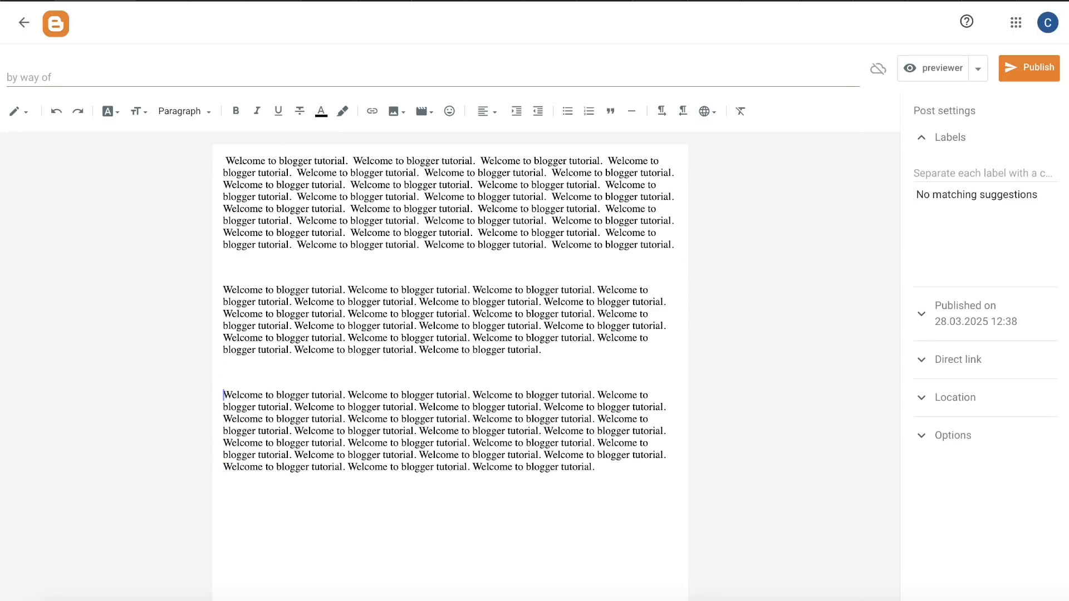
Insert "Headline" on its own line above the first paragraph and make it bold.
left_click(225, 159)
type("Headline")
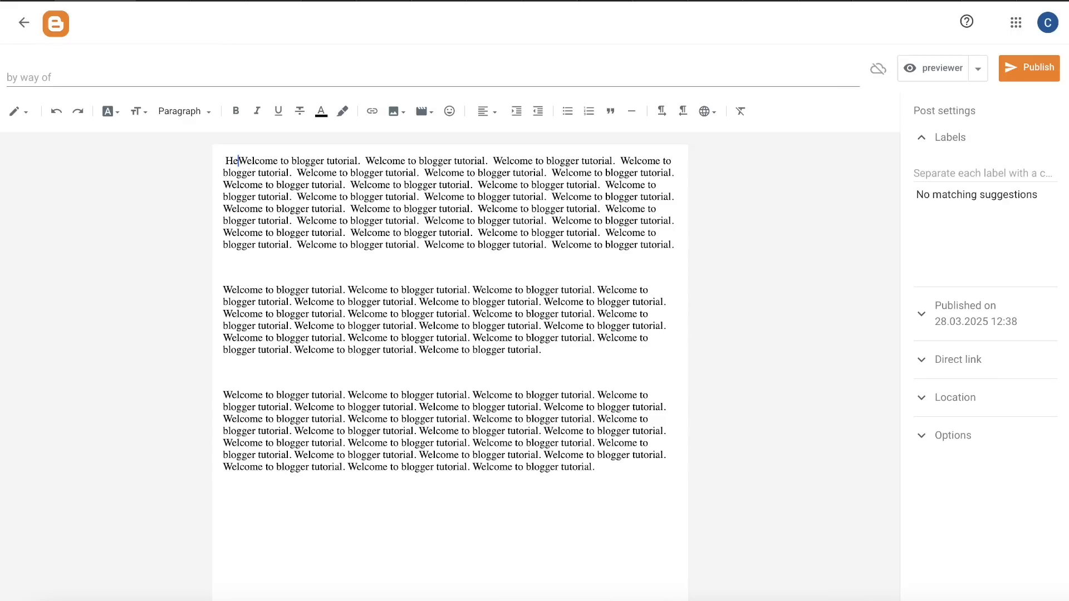
key("Return")
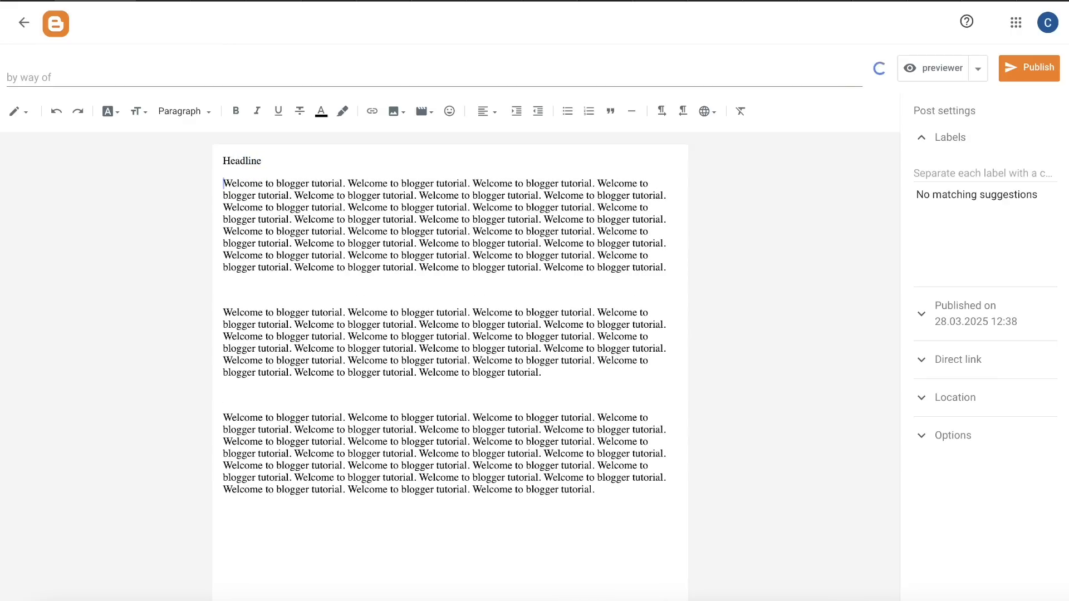
left_click_drag(273, 159, 214, 156)
left_click(236, 111)
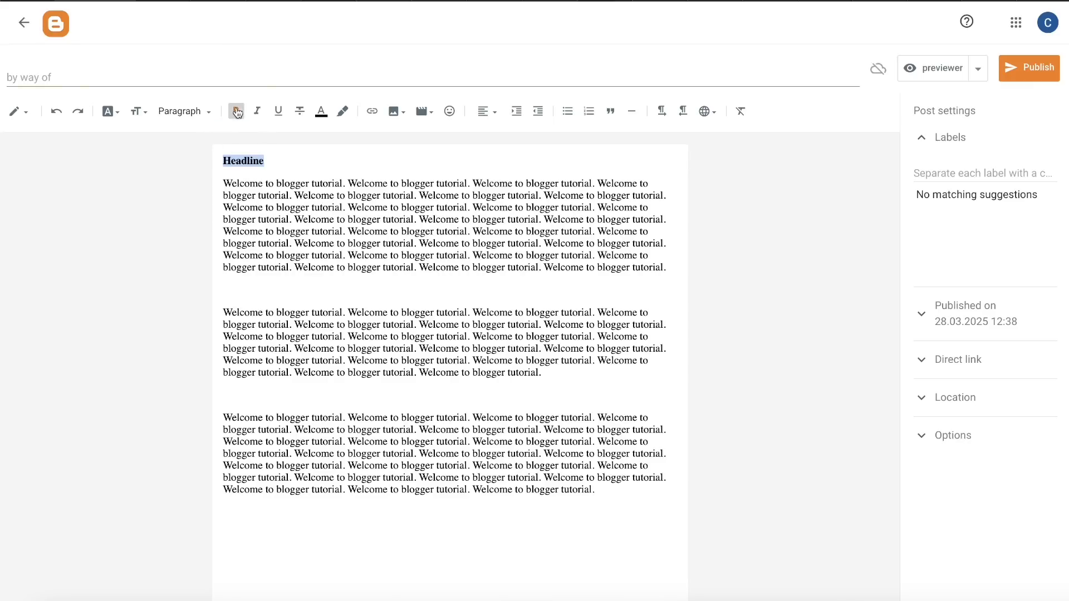
key("Down")
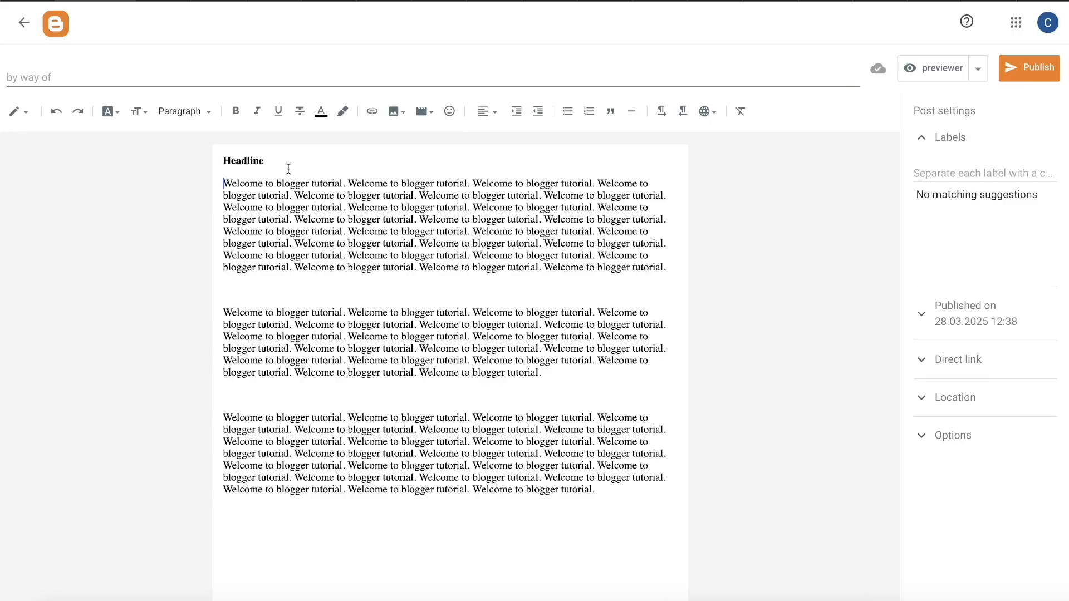
Title the post "Example tutorial" and publish it, confirming the publication.
left_click(31, 73)
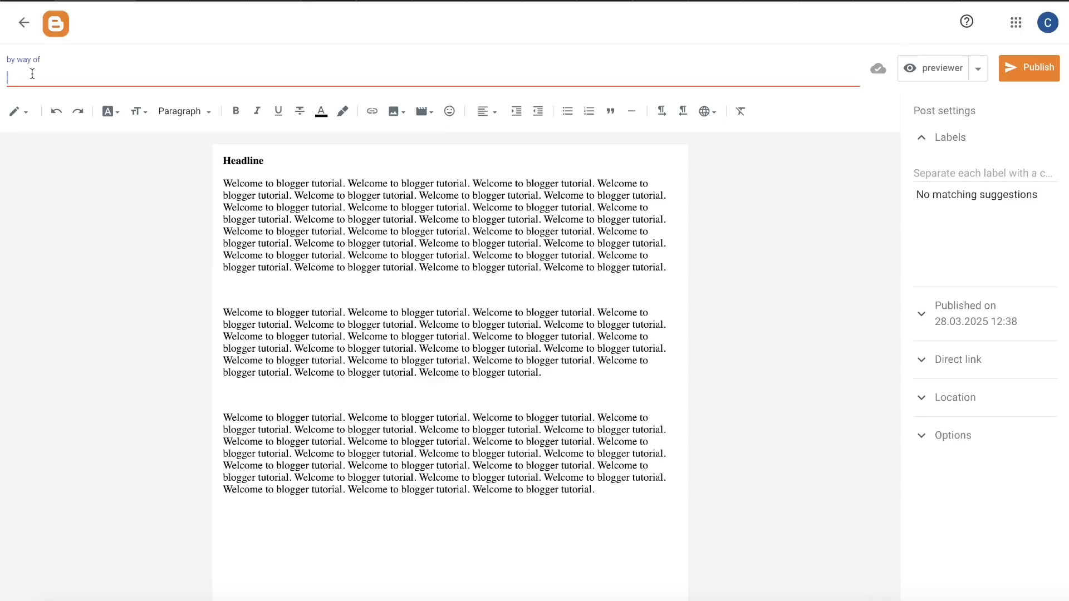
type("Example tutorial")
left_click(1044, 69)
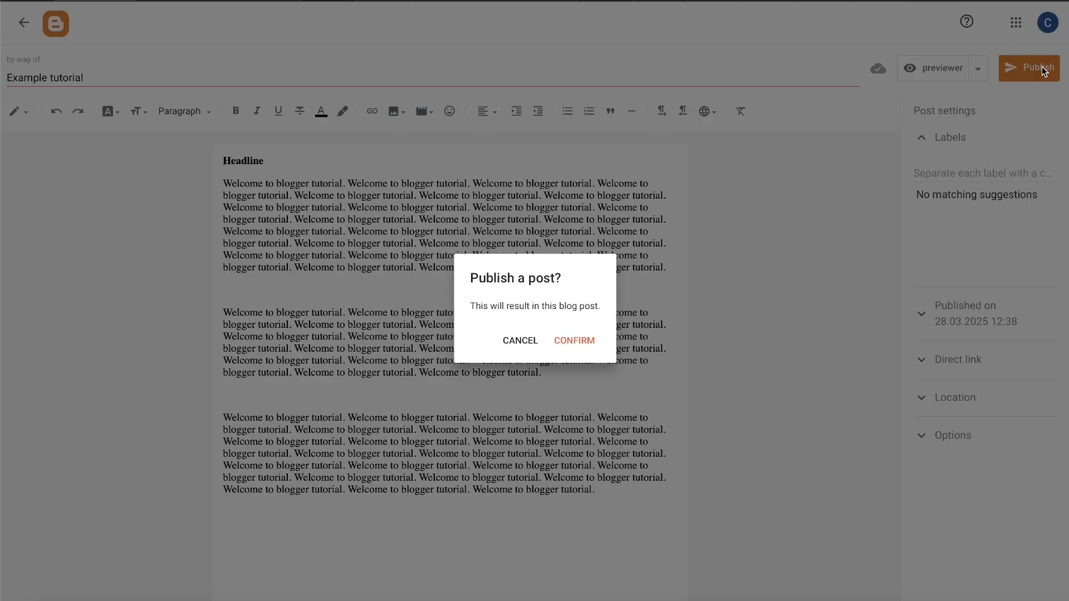
left_click(577, 341)
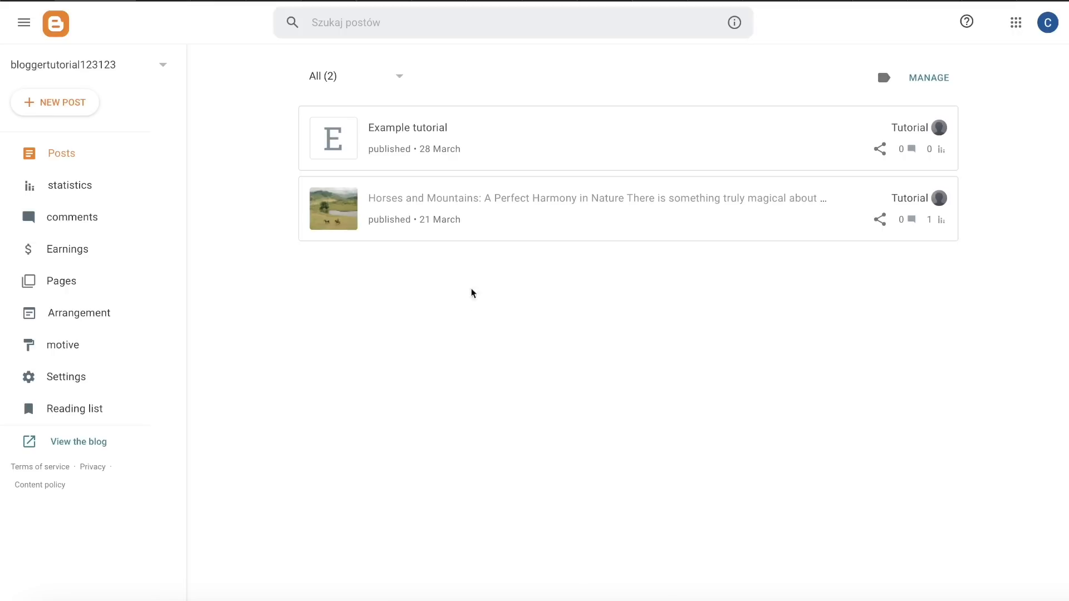
Reopen the Example tutorial post for editing and set the first paragraph's font to Arial.
left_click(501, 160)
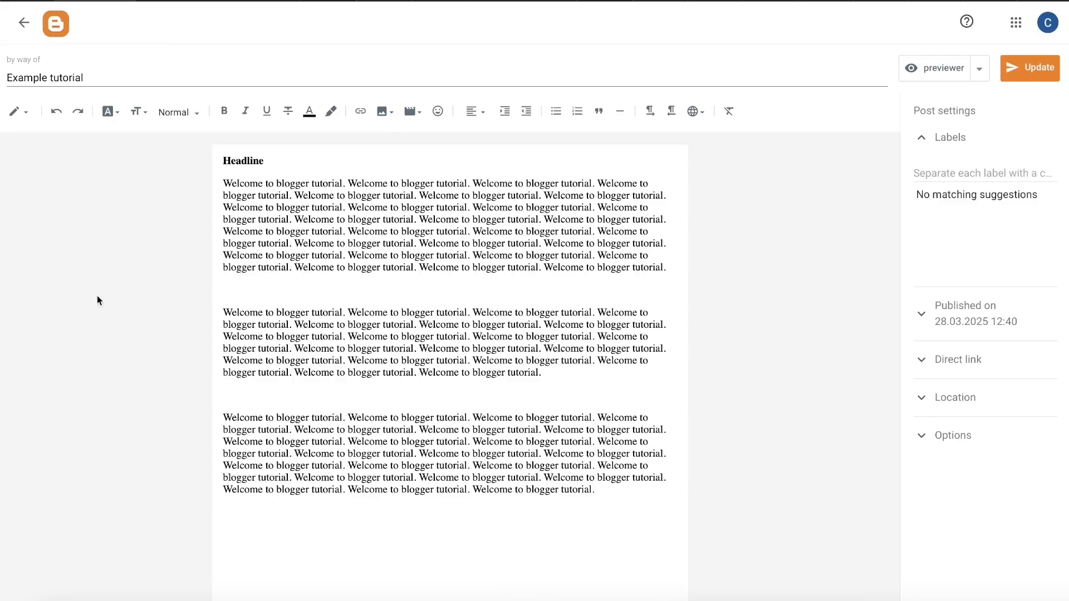
left_click_drag(223, 184, 674, 281)
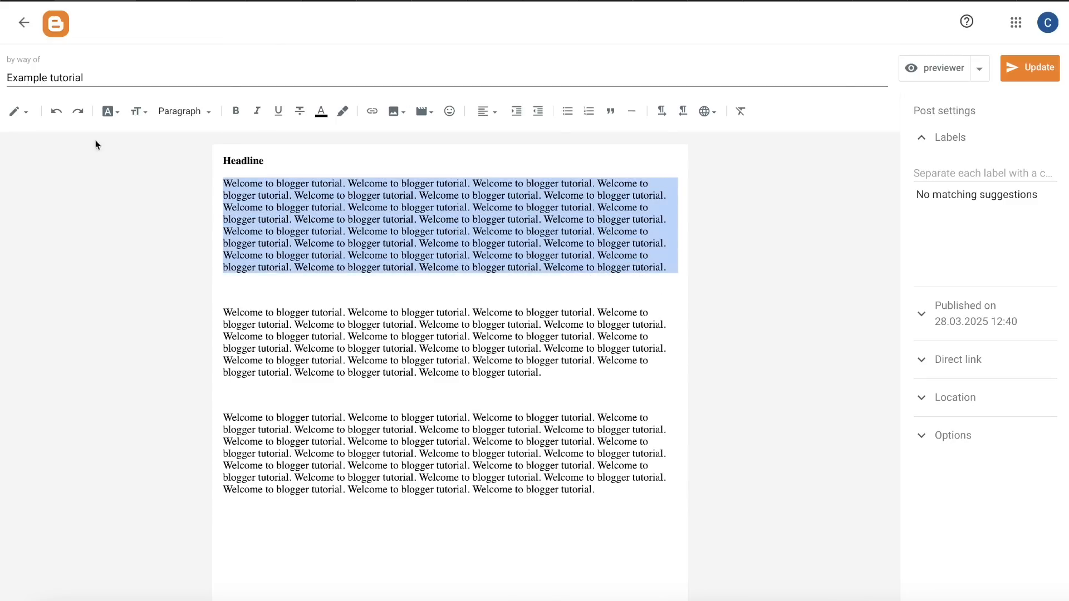
left_click(108, 111)
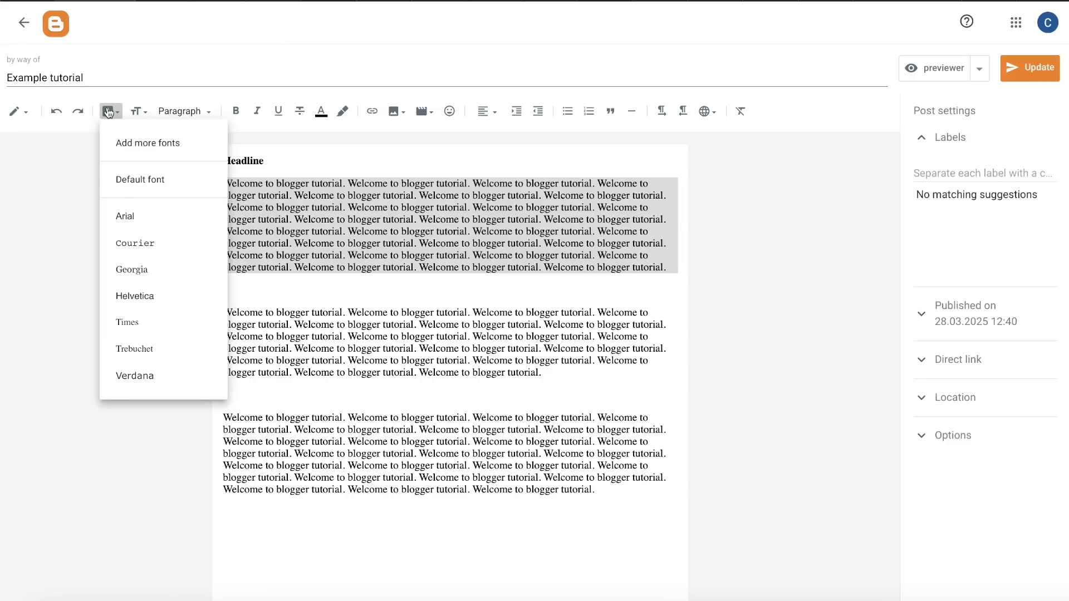
left_click(179, 214)
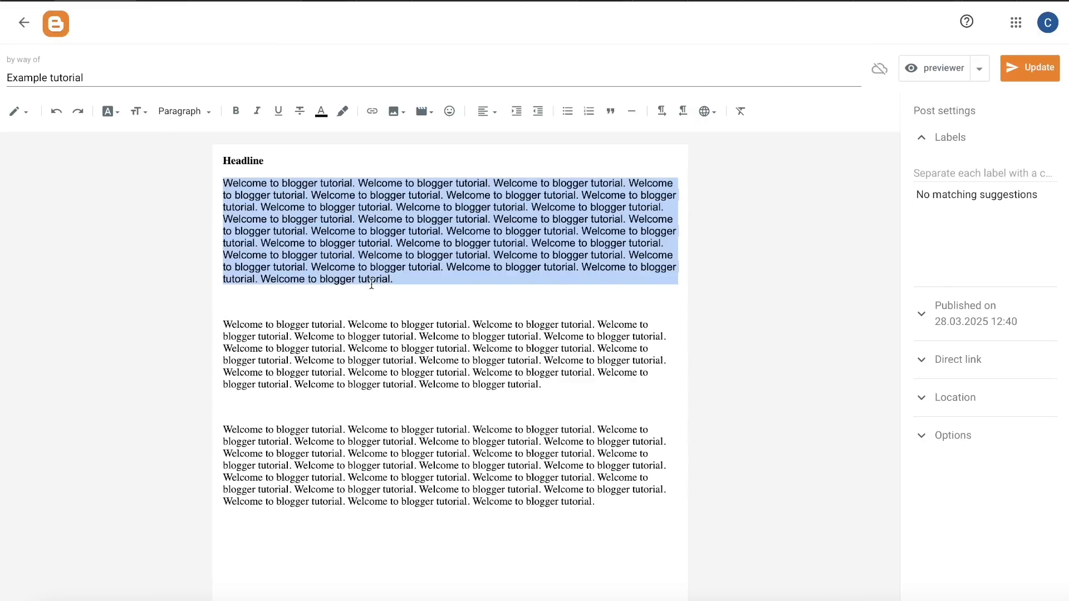
left_click(349, 301)
Set the font of the entire second paragraph to Helvetica.
left_click_drag(223, 321, 591, 387)
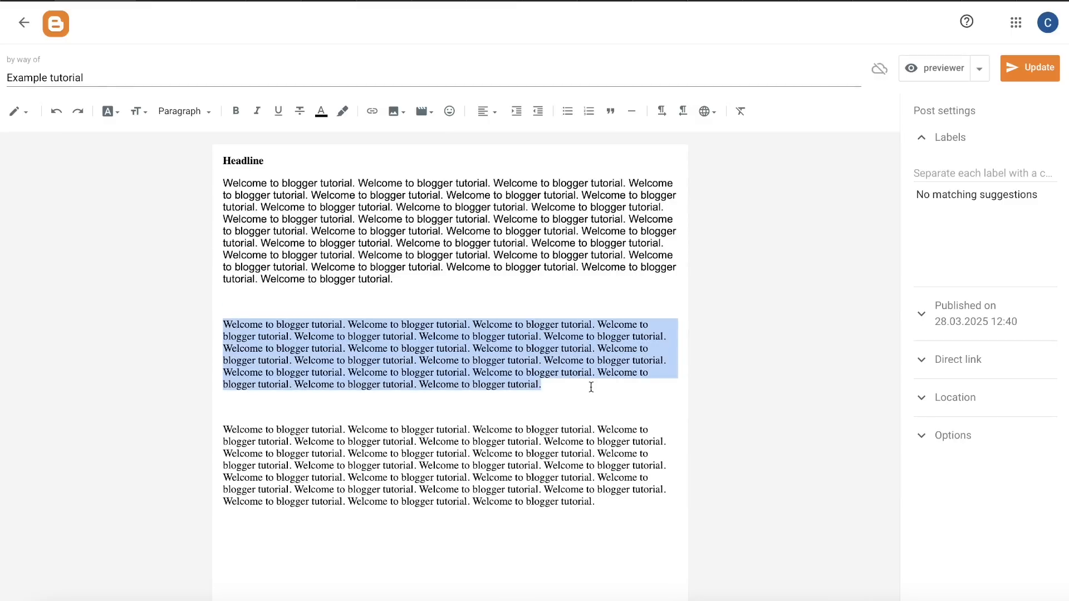
left_click(108, 111)
left_click(123, 295)
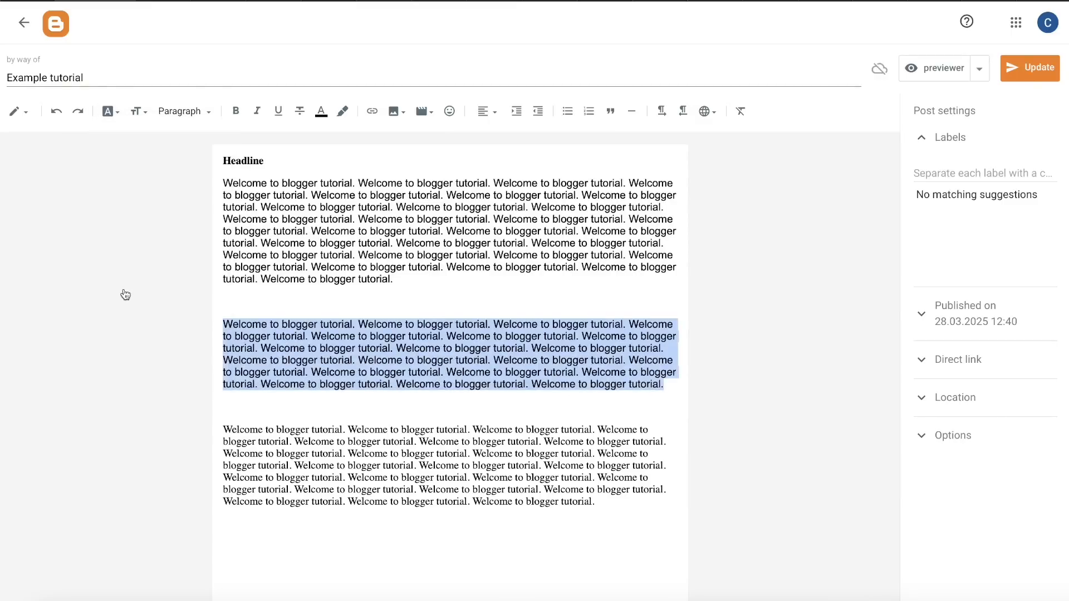
left_click(377, 408)
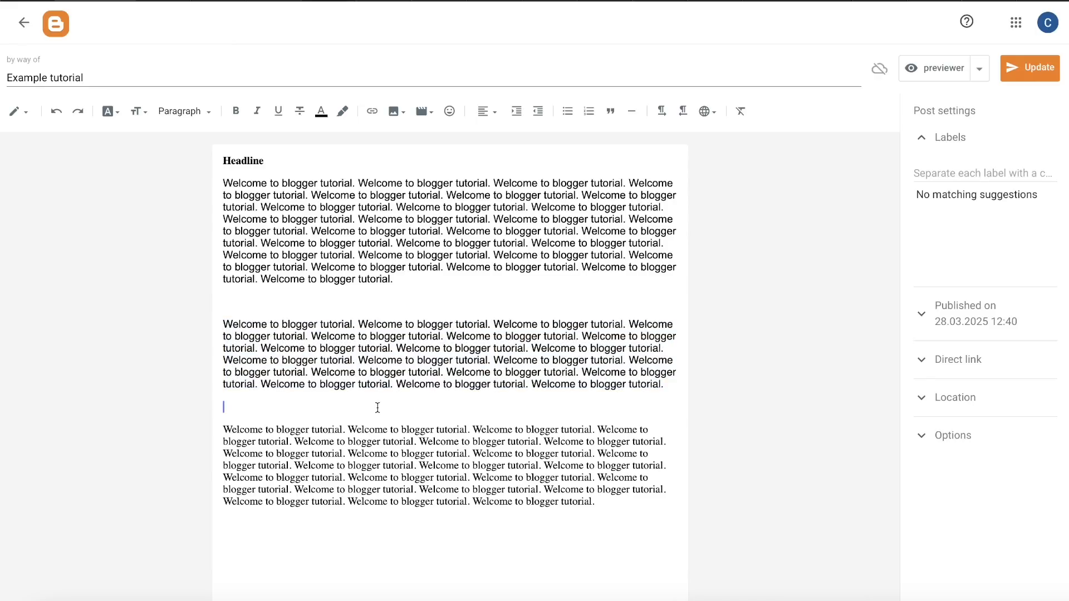
Set the font of the entire third paragraph to Verdana.
left_click_drag(223, 429, 614, 503)
left_click(118, 113)
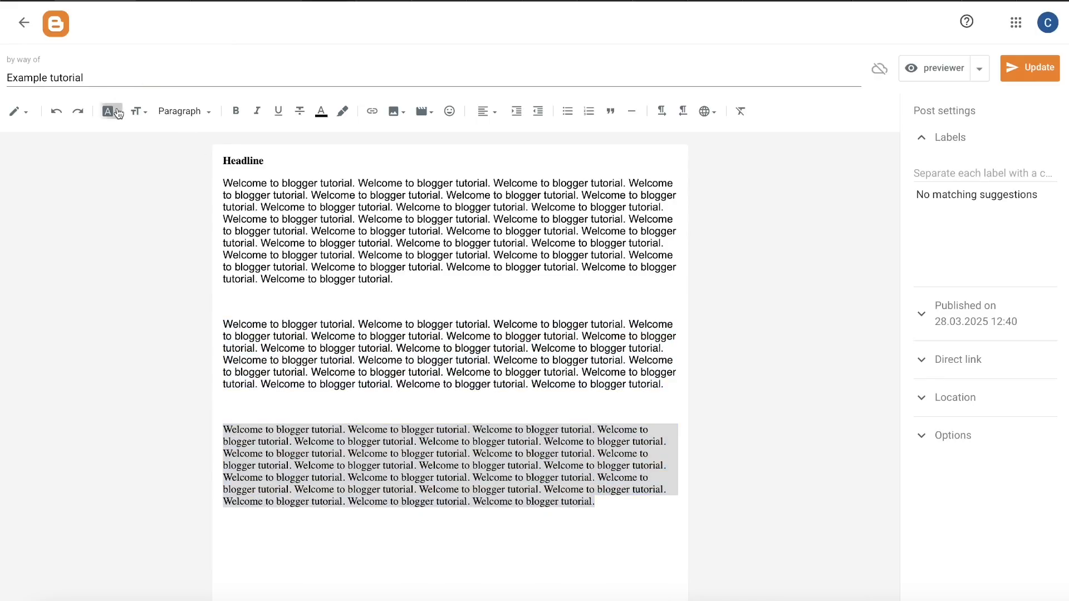
left_click(158, 374)
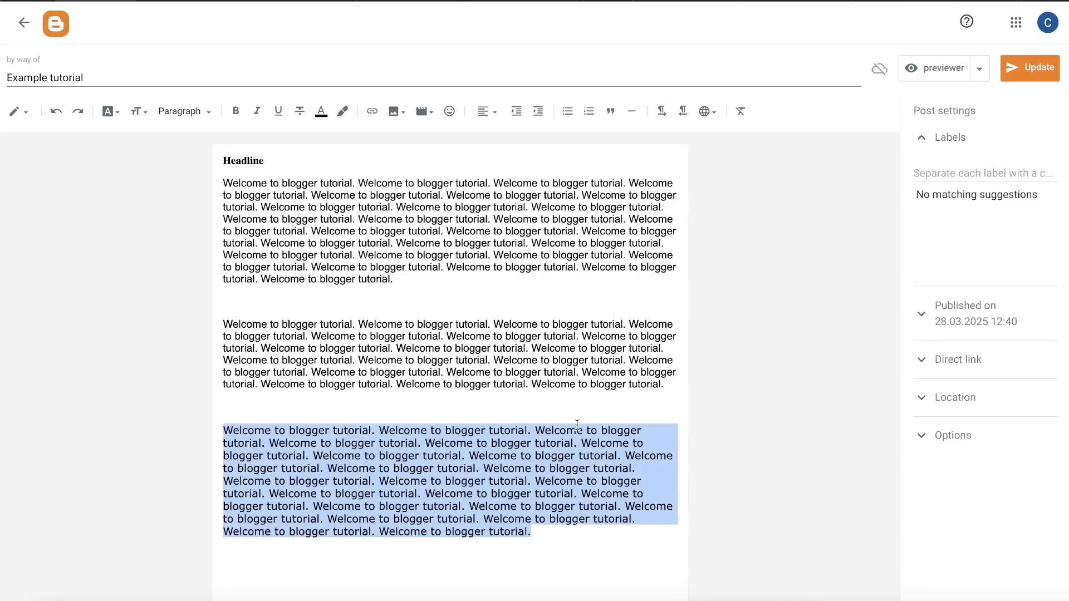
Set the text size of the "Headline" line to Large.
left_click_drag(276, 165, 205, 156)
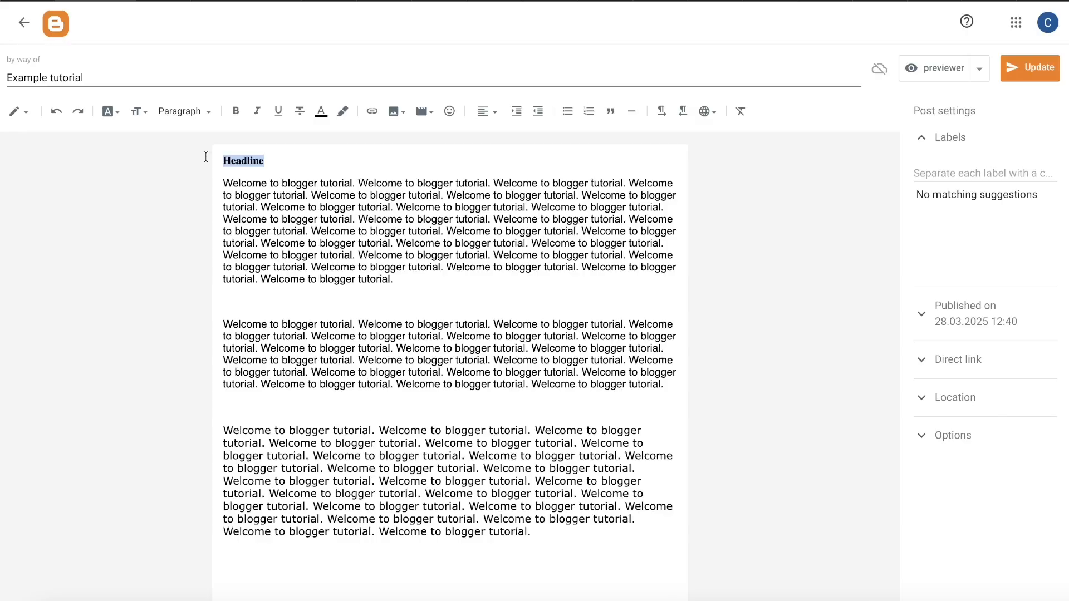
left_click(135, 113)
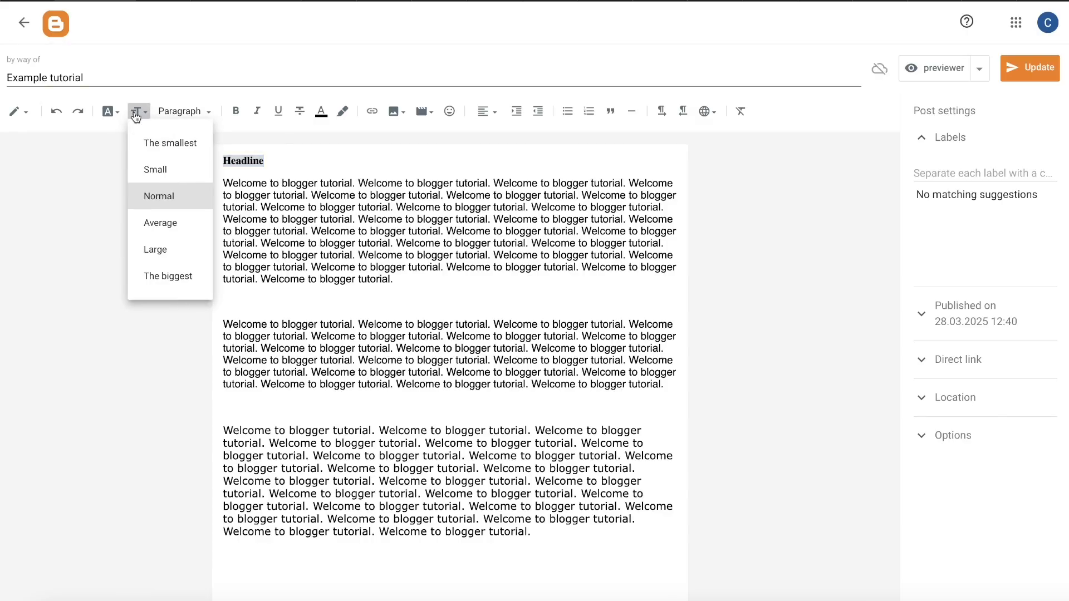
left_click(161, 251)
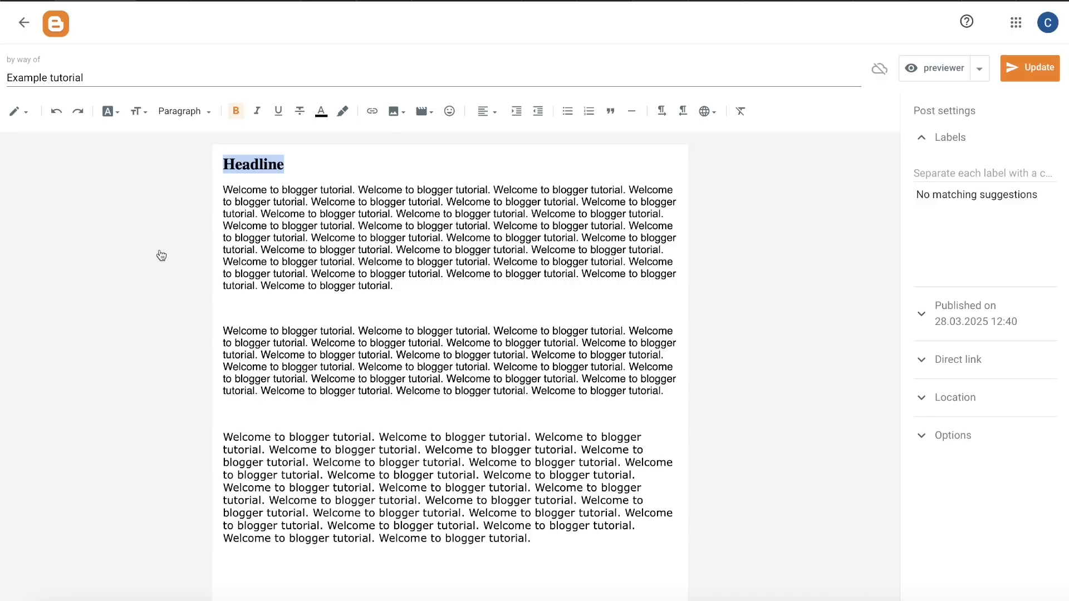
left_click(419, 291)
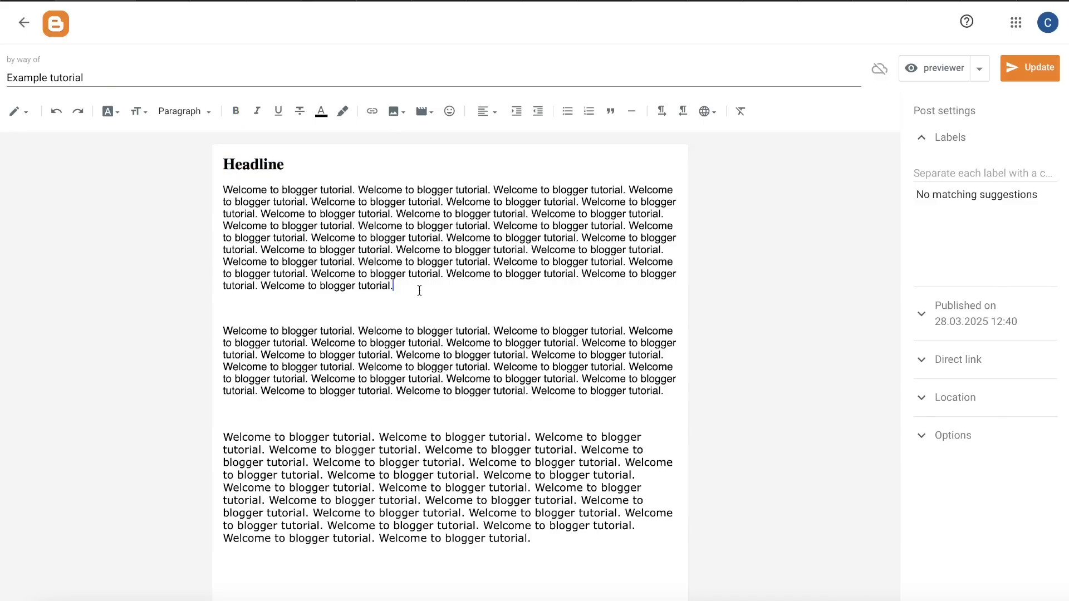
Reduce the last three sentences of the first paragraph to the smallest text size.
left_click_drag(419, 290, 446, 269)
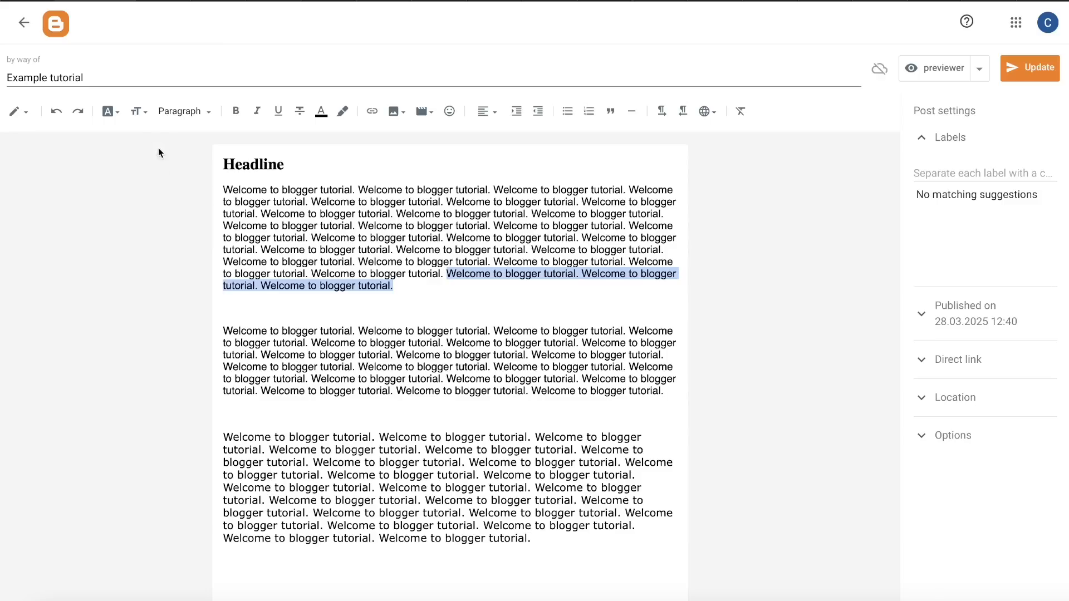
left_click(140, 113)
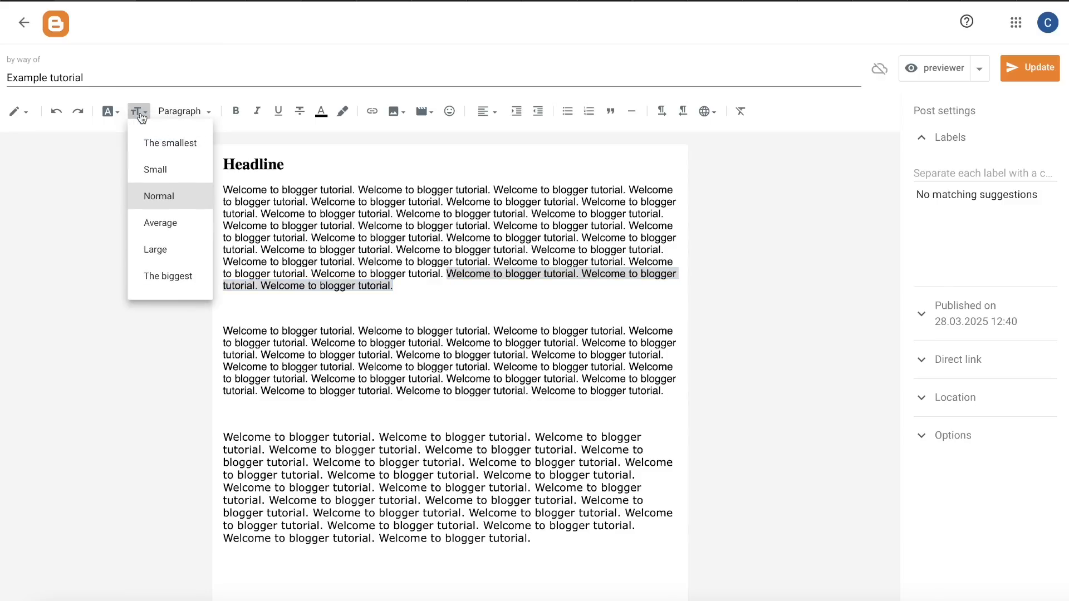
left_click(154, 170)
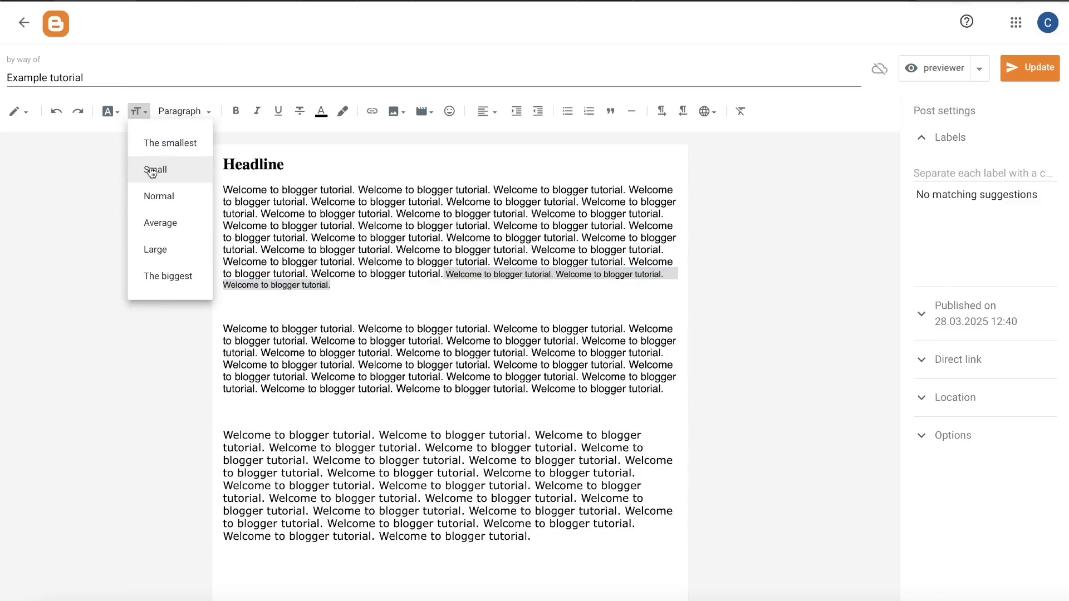
left_click(152, 144)
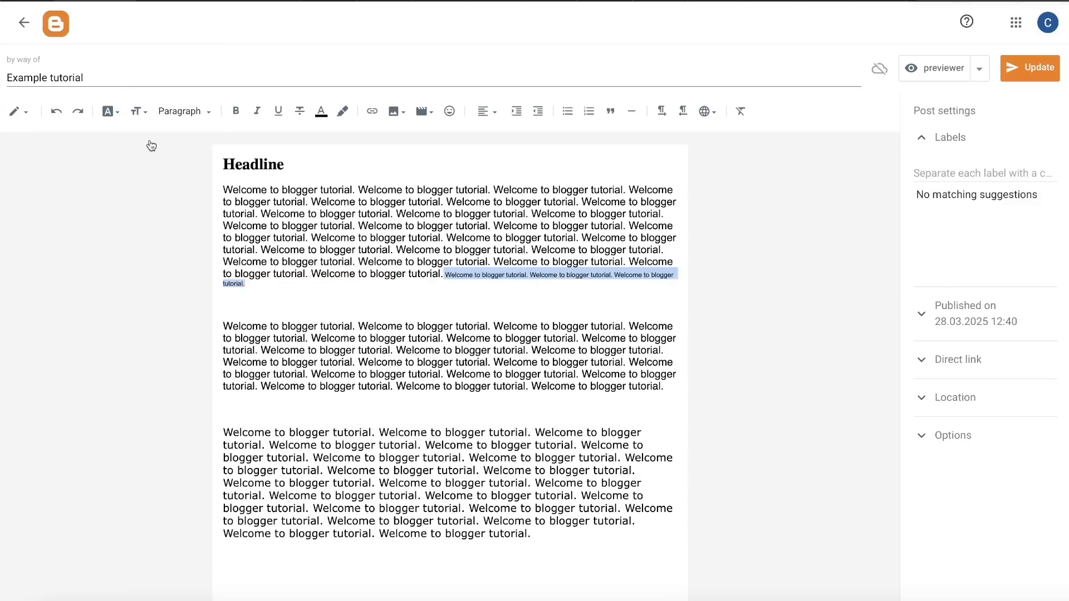
left_click(279, 301)
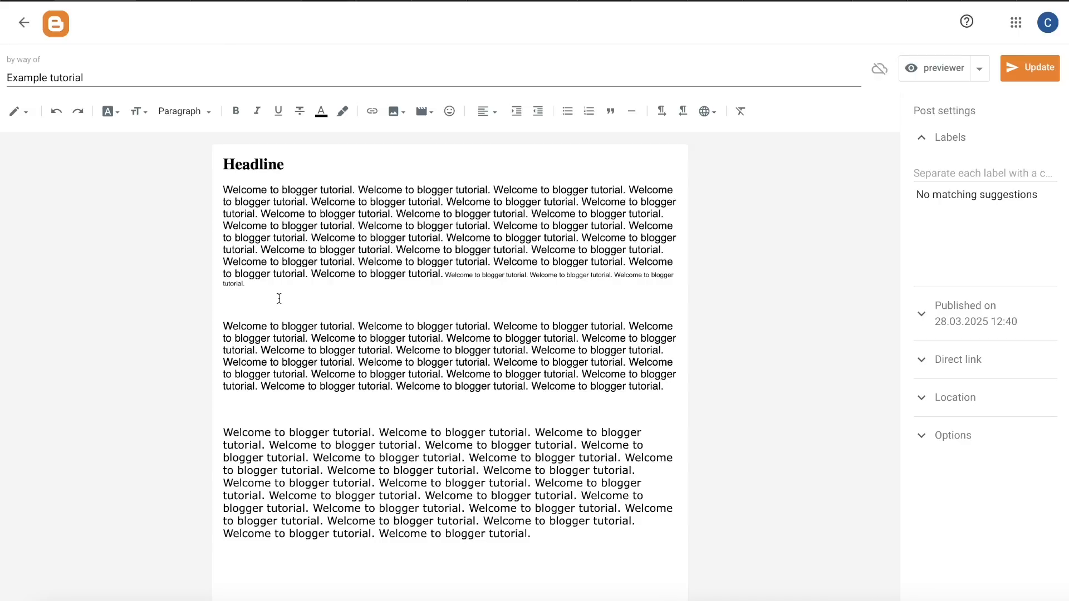
Apply the Headline text style to the "Headline" line at the start of the post.
left_click_drag(284, 164, 222, 163)
left_click(197, 117)
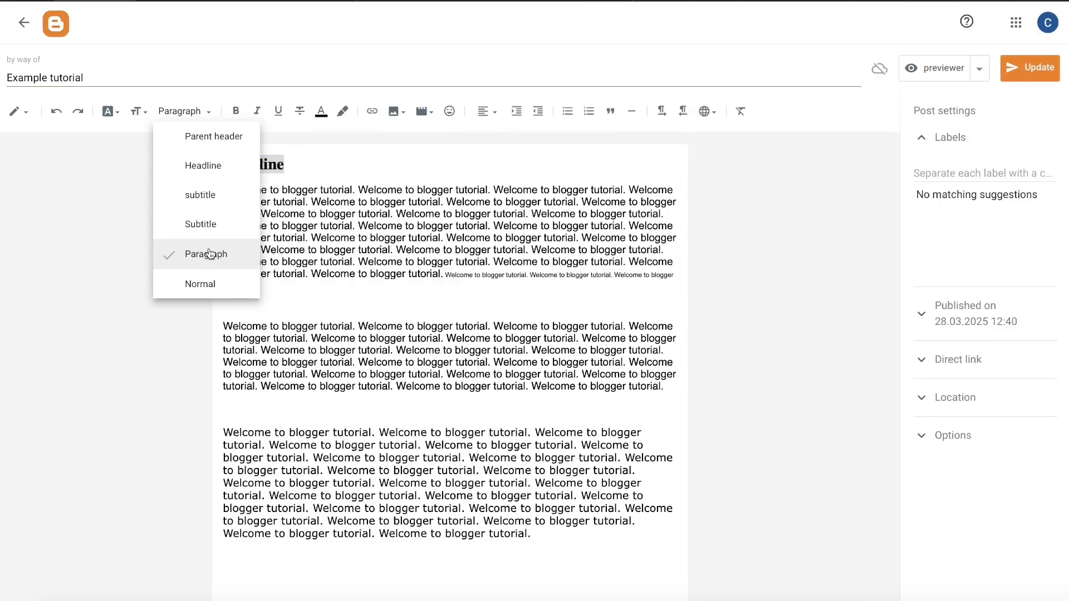
left_click(215, 167)
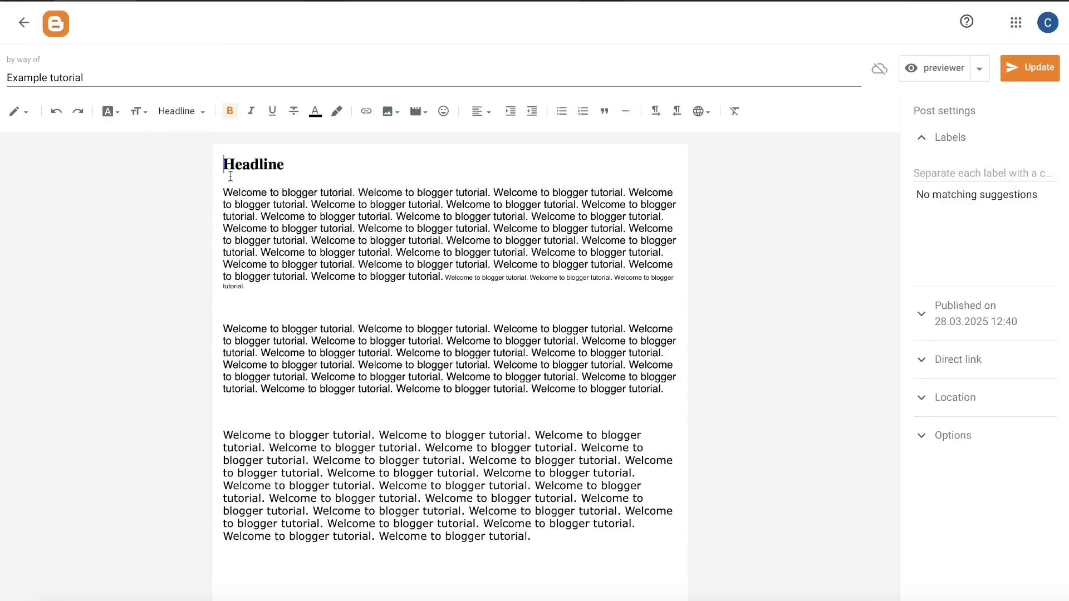
Add a new line reading "Subheading" between the headline and the first paragraph.
left_click(296, 162)
key("Return")
type("Suv")
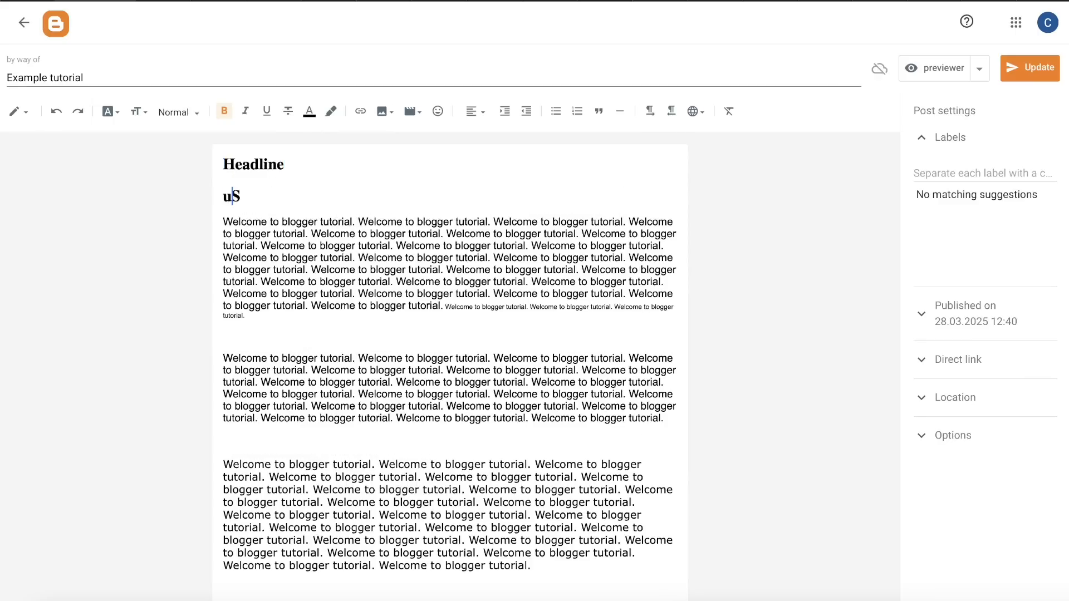
key("BackSpace")
key("BackSpace")
key("Return")
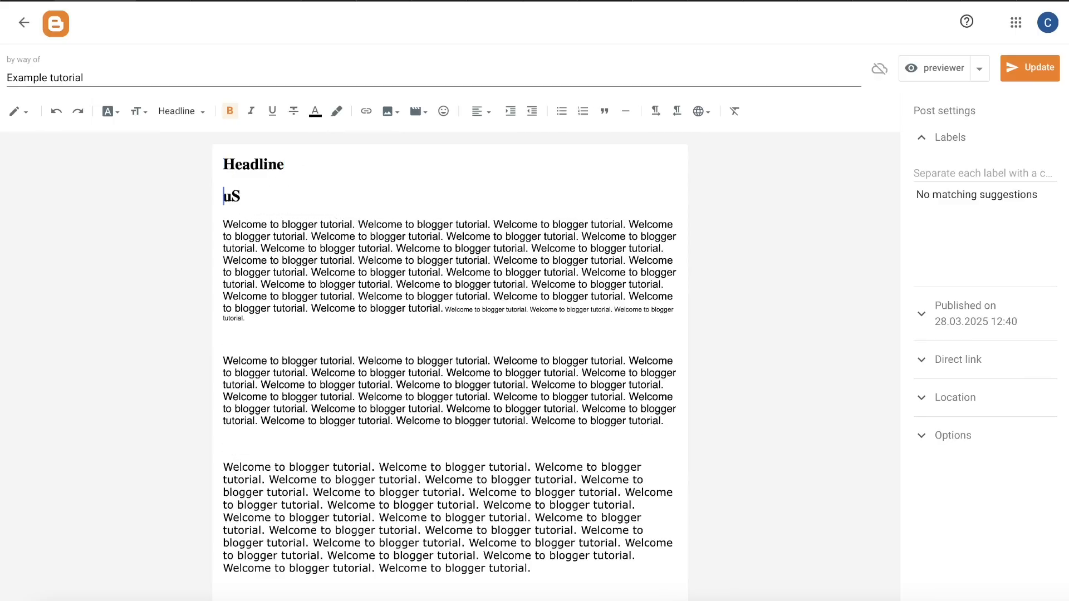
left_click(281, 190)
key("Home")
type("bheading")
key("BackSpace")
key("BackSpace")
key("BackSpace")
key("BackSpace")
key("BackSpace")
key("BackSpace")
key("BackSpace")
key("BackSpace")
left_click(262, 200)
key("BackSpace")
key("BackSpace")
type("Subheading")
Apply the subtitle text style to the "Subheading" line.
left_click_drag(307, 196, 210, 194)
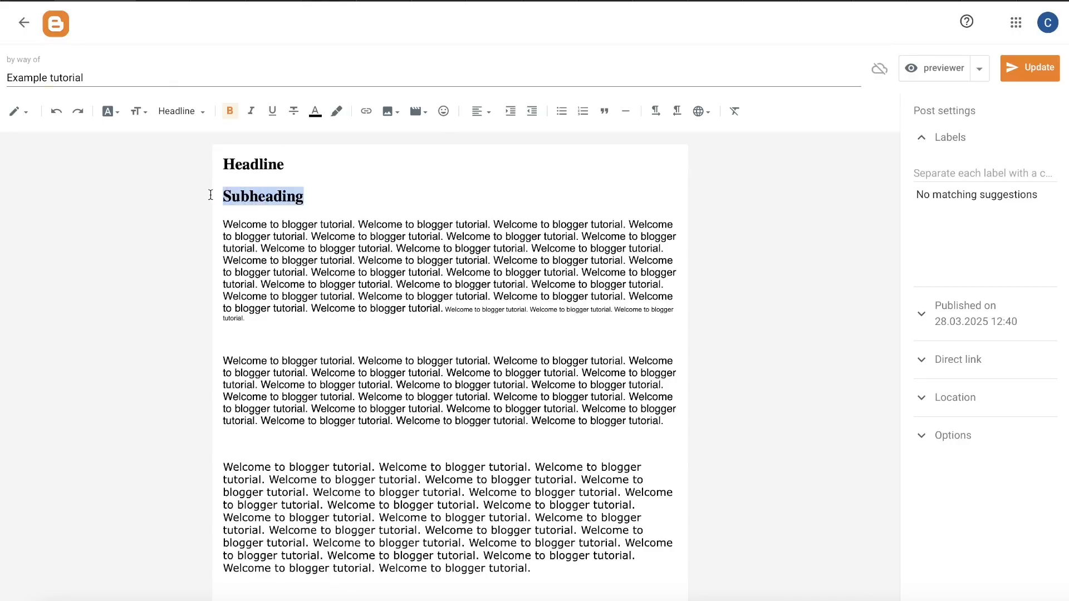
left_click(181, 112)
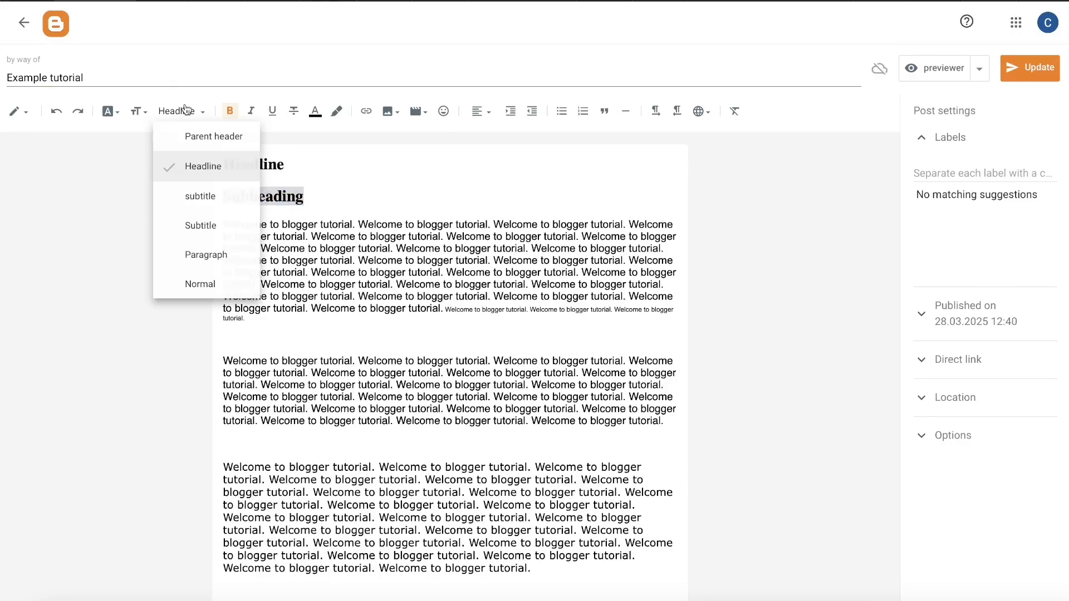
left_click(226, 211)
Reduce the text size of the "Subheading" line so it is smaller than the headline.
left_click(313, 196)
left_click_drag(313, 195, 224, 195)
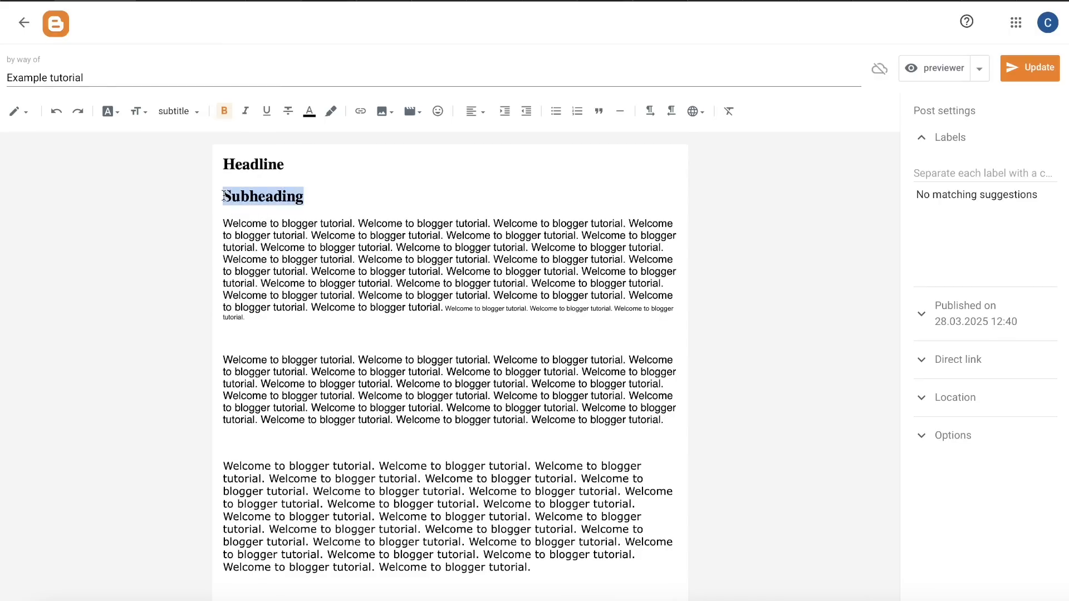
left_click(169, 111)
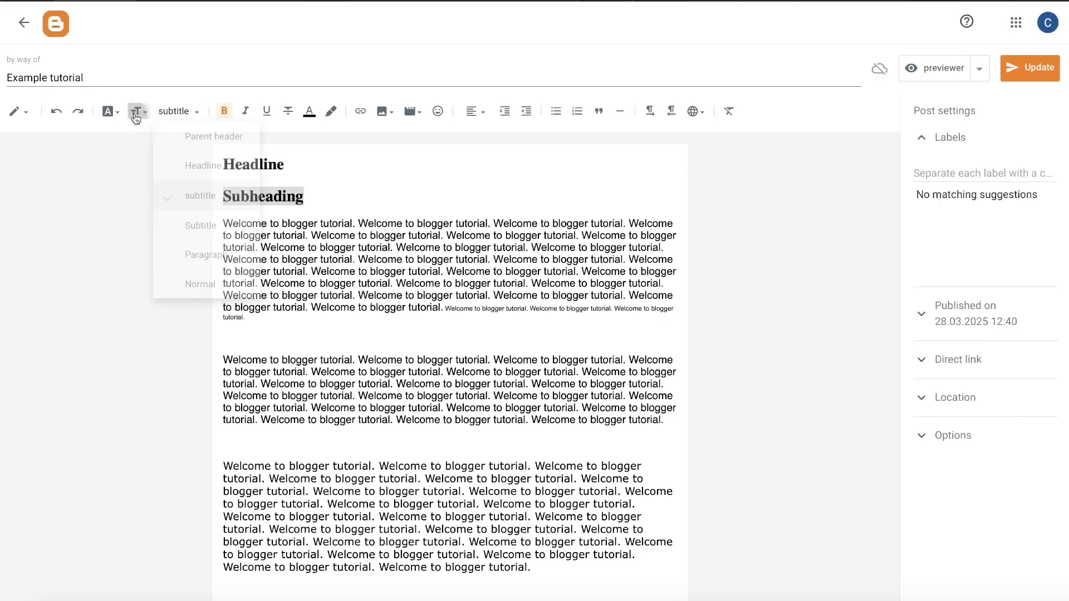
left_click(135, 114)
left_click(180, 221)
left_click(302, 193)
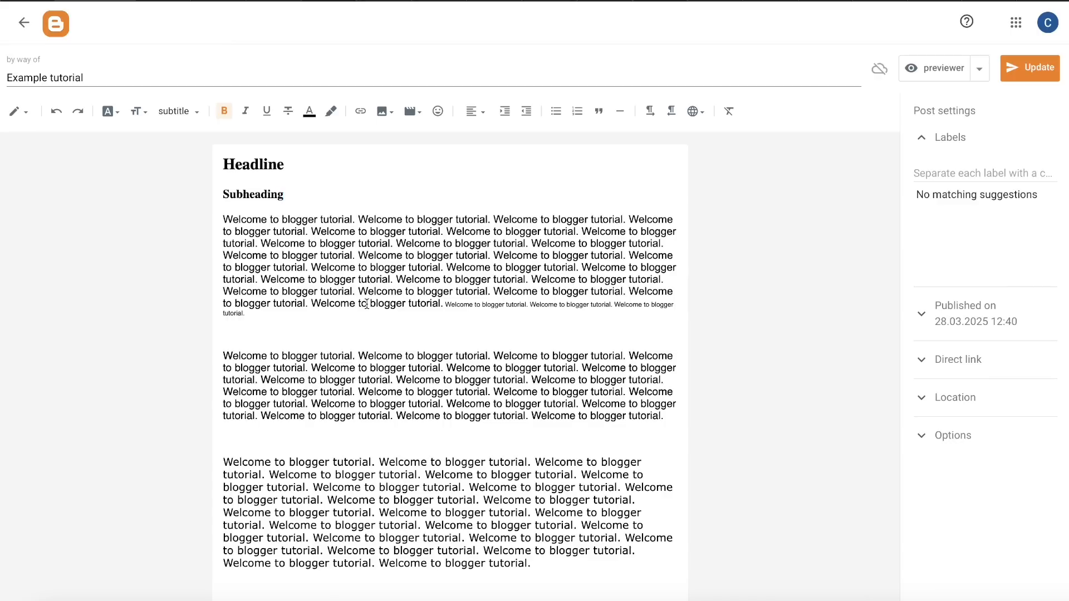
Try bold and italic formatting in turn on the first four sentences of the first paragraph, removing each again.
left_click_drag(223, 219, 311, 232)
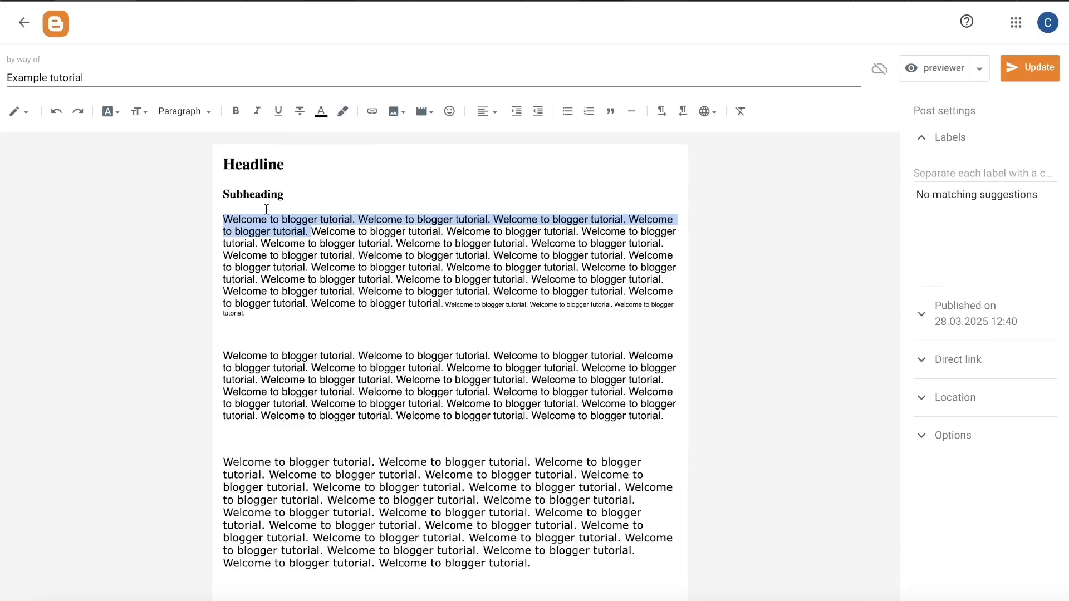
left_click(235, 111)
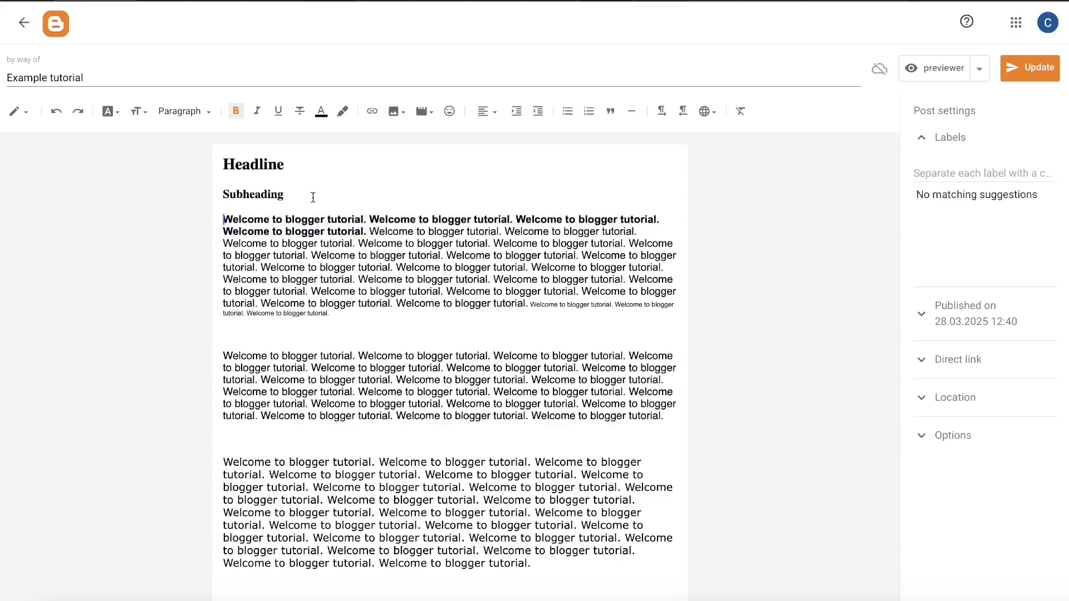
left_click_drag(366, 233, 213, 223)
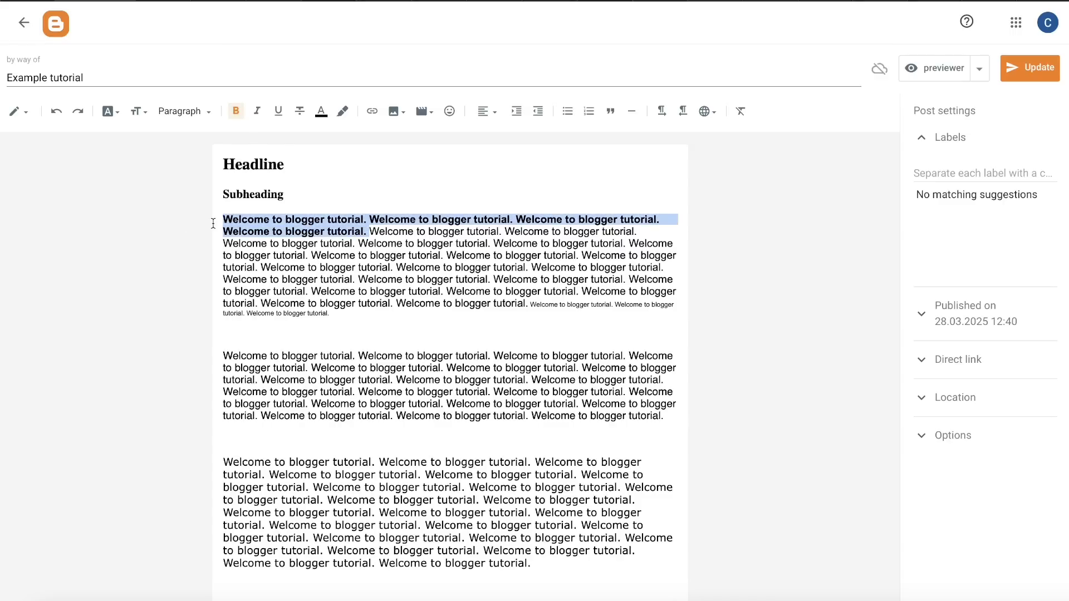
left_click(236, 111)
left_click(257, 111)
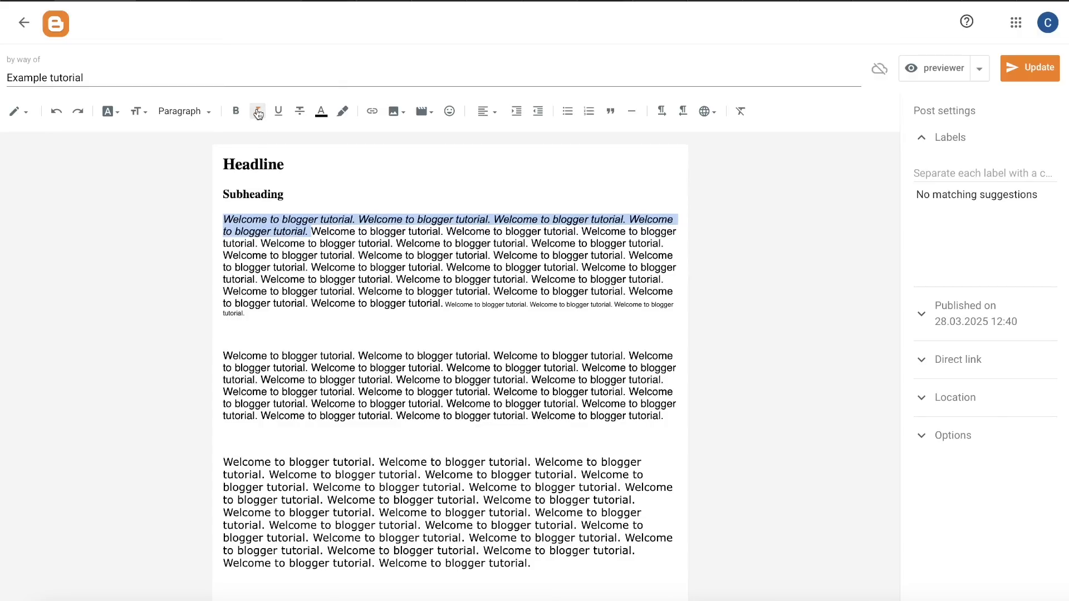
left_click(257, 110)
Try underline and strikethrough in turn on the same four opening sentences, removing each again.
left_click(277, 111)
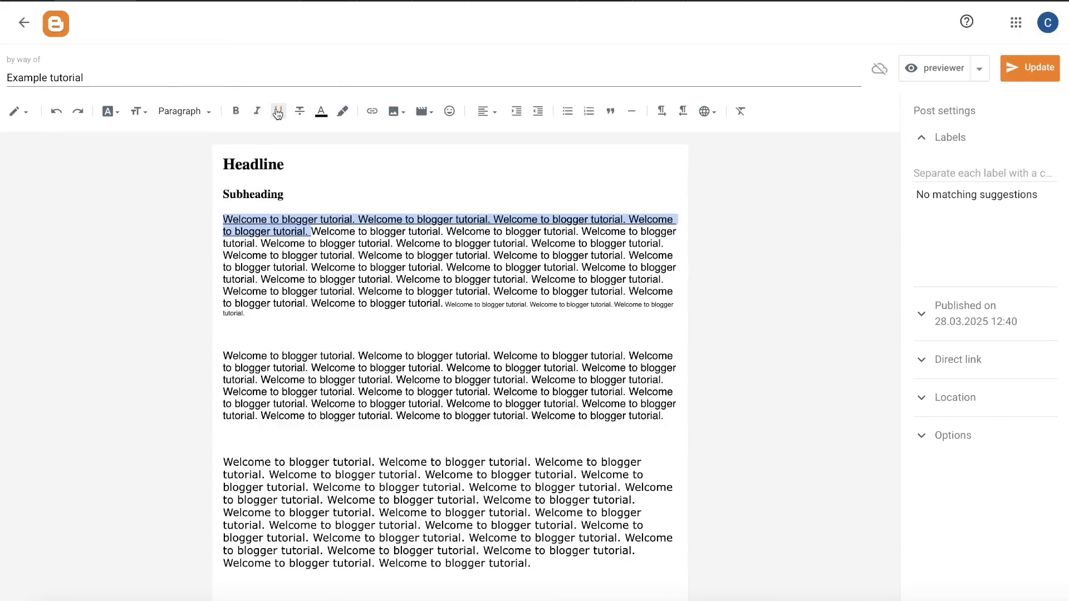
left_click(278, 110)
left_click(299, 111)
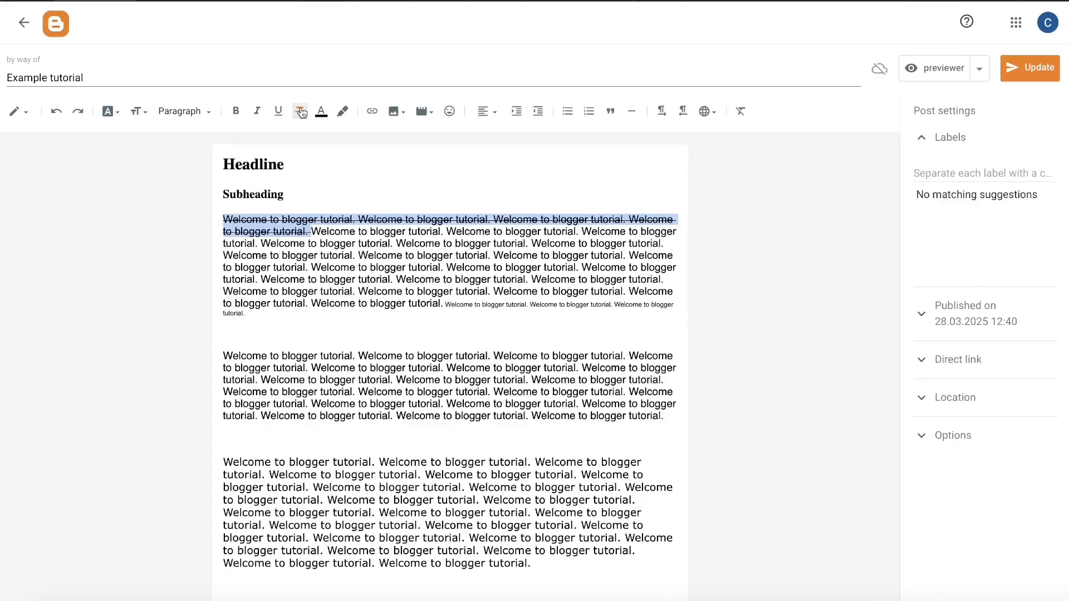
left_click(300, 110)
Colour the text of the first four sentences of the first paragraph blue.
left_click(322, 110)
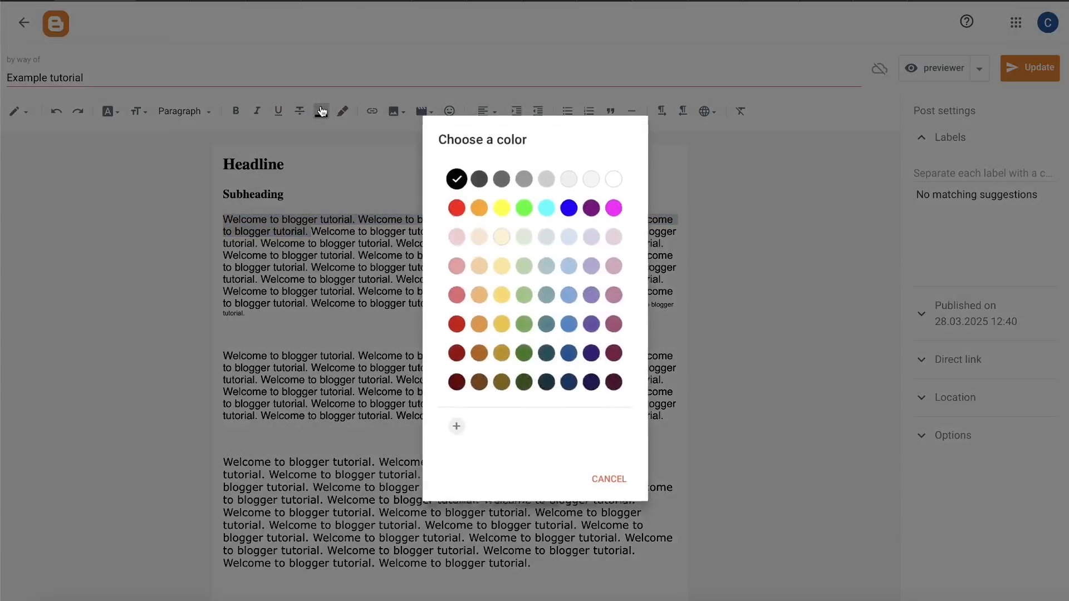
left_click(568, 208)
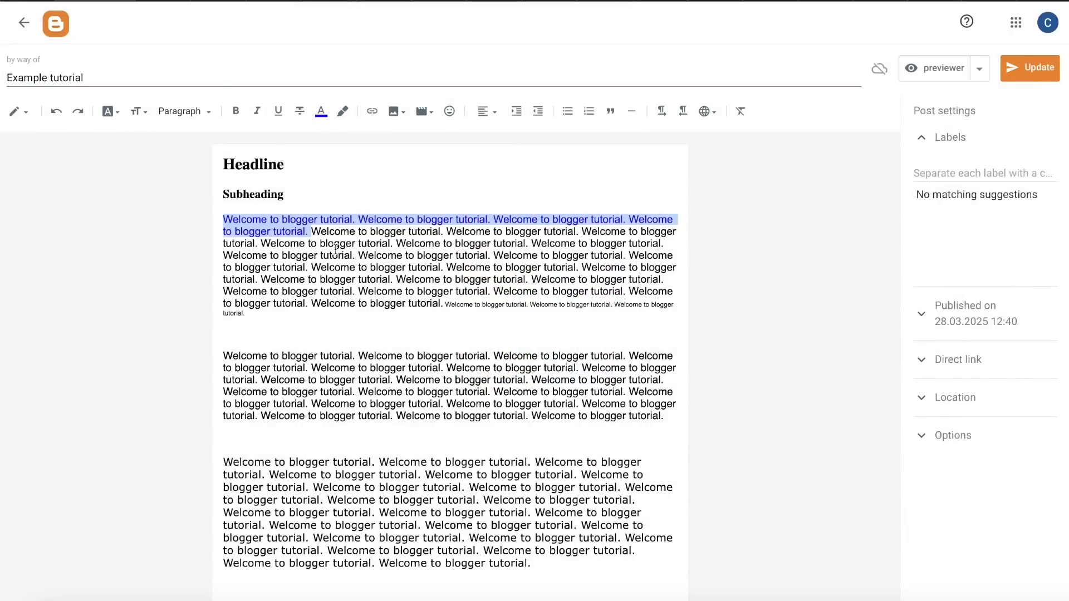
Highlight the four sentences after the blue text with a light green background colour.
left_click(314, 231)
left_click_drag(313, 231, 394, 243)
left_click(342, 110)
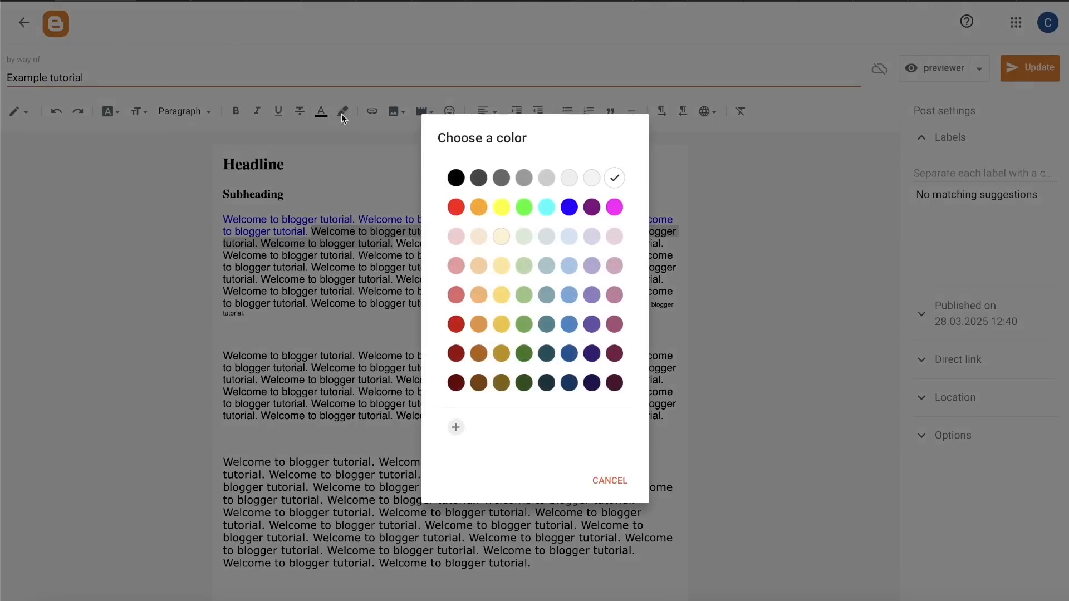
left_click(516, 237)
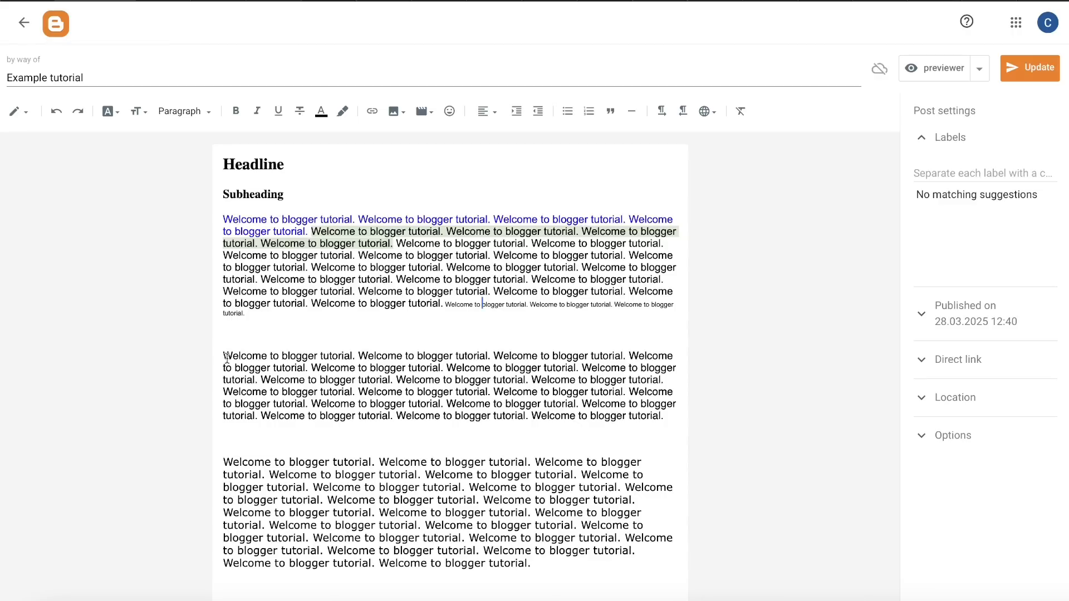
Link the word "Welcome" at the start of the second paragraph to google.com, opening in a new window.
left_click_drag(223, 357, 264, 356)
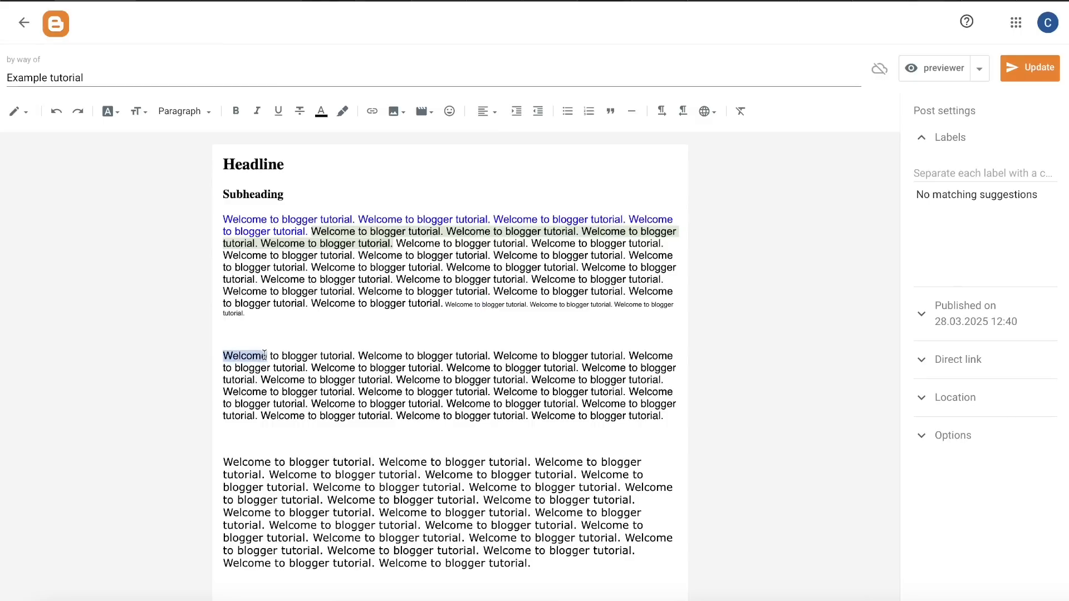
left_click(369, 114)
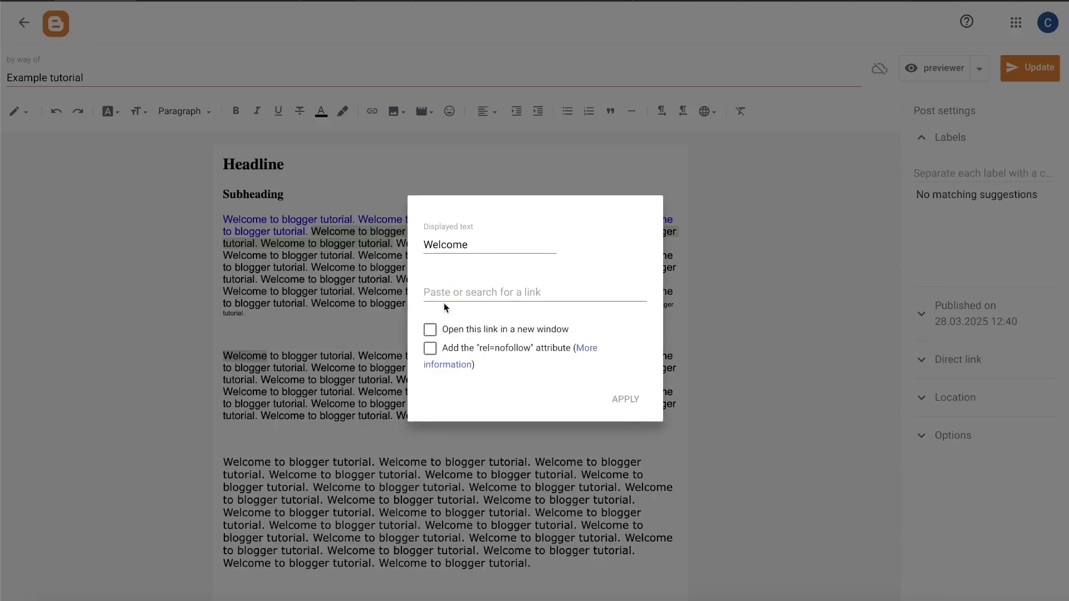
left_click_drag(479, 243, 421, 240)
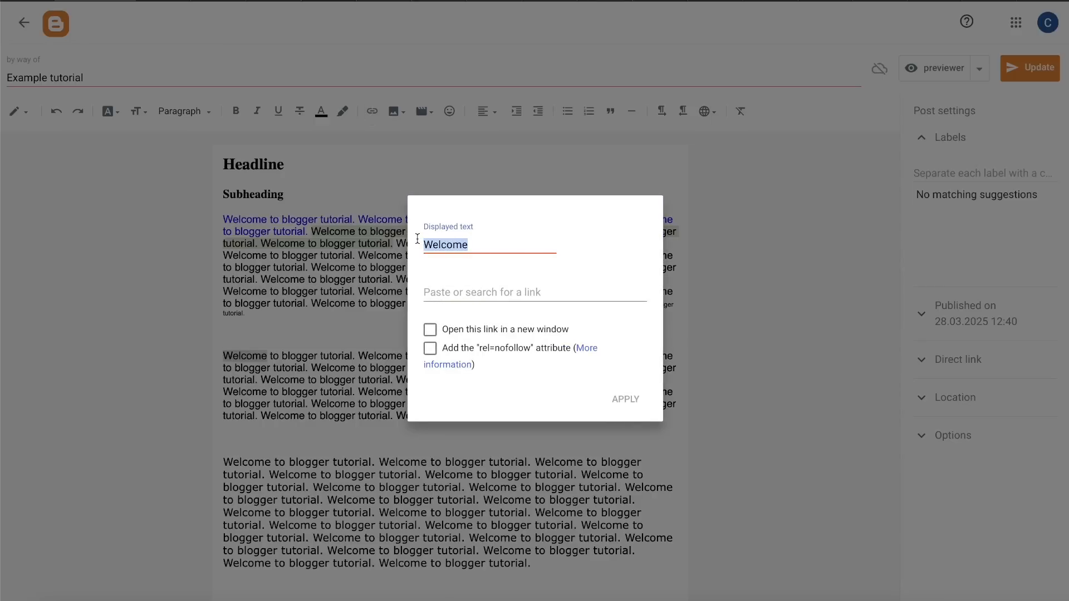
left_click(432, 293)
type("go")
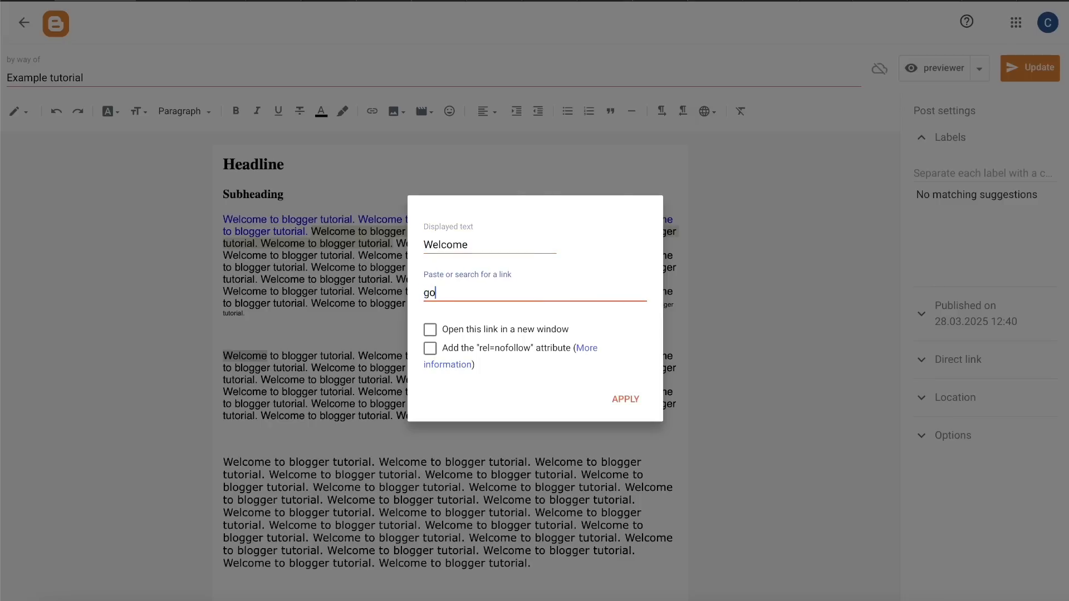
type("ogle.com")
left_click(588, 351)
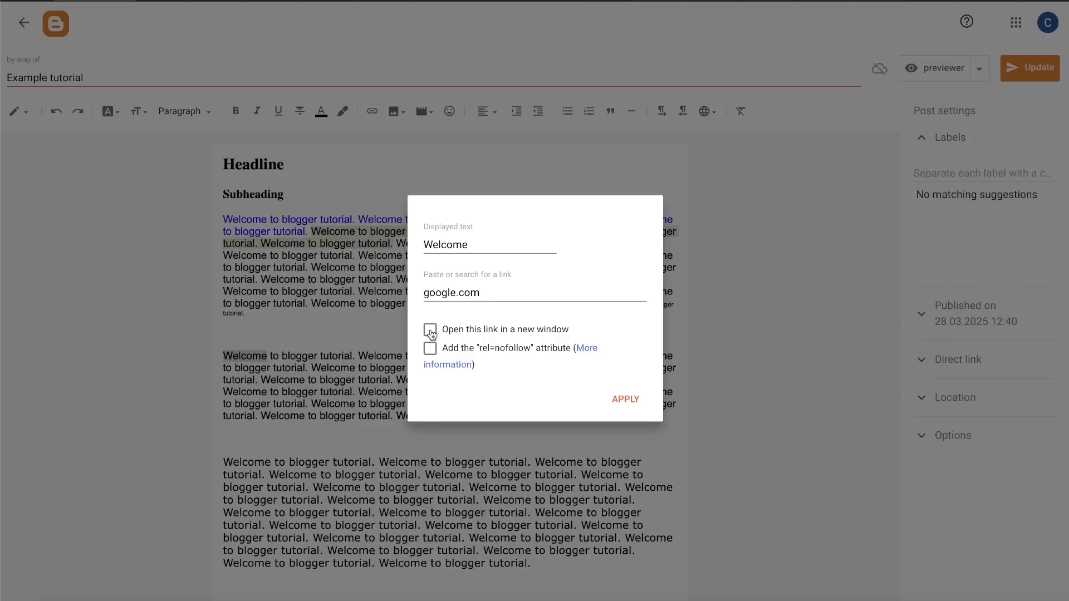
left_click(430, 331)
left_click(620, 402)
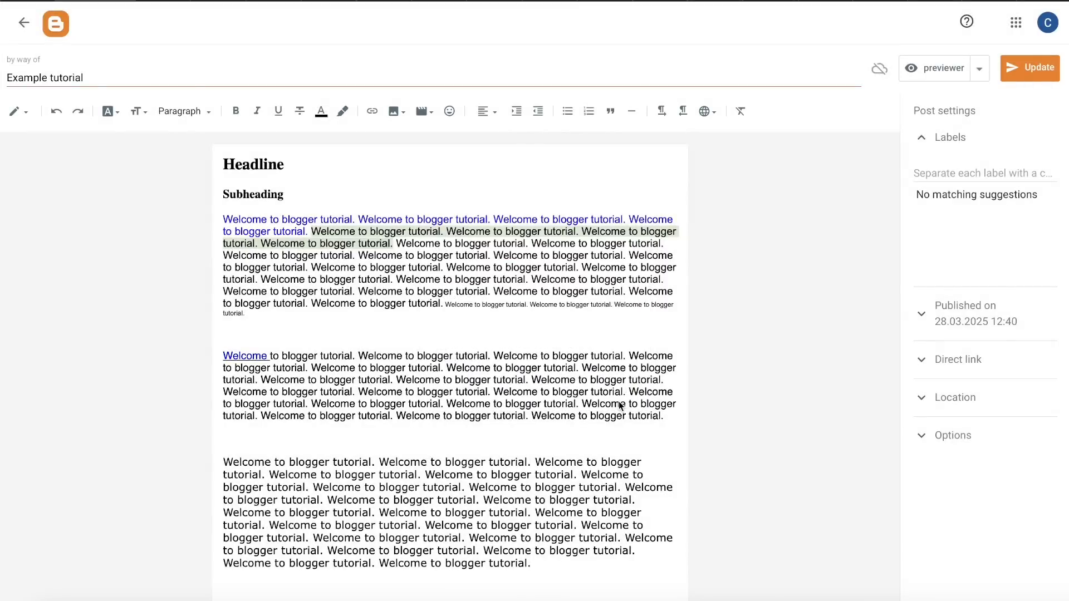
Try removing the link from the word "Welcome" in the second paragraph, and undo the removal.
double_click(253, 354)
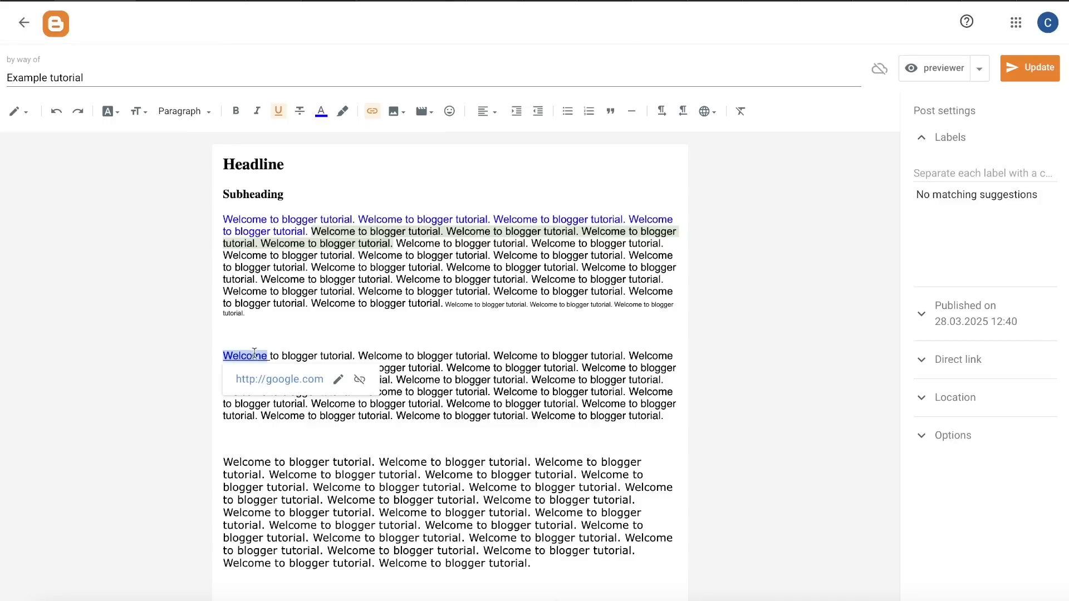
left_click(360, 381)
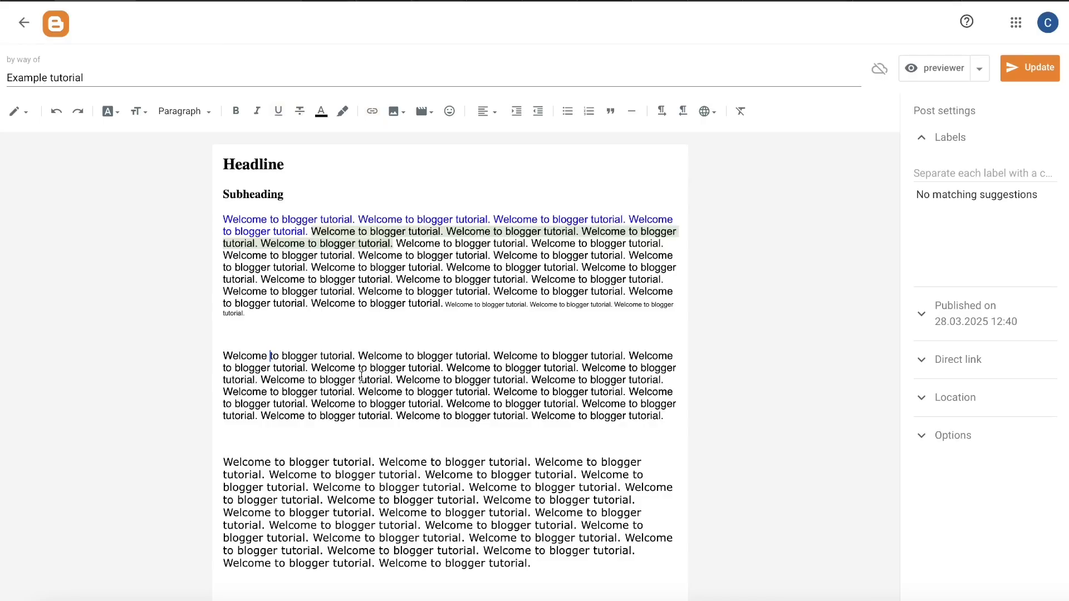
key("ctrl+z")
left_click(321, 391)
Update the post, return to the posts list and view the published "Example tutorial" page.
left_click(1044, 63)
left_click(24, 23)
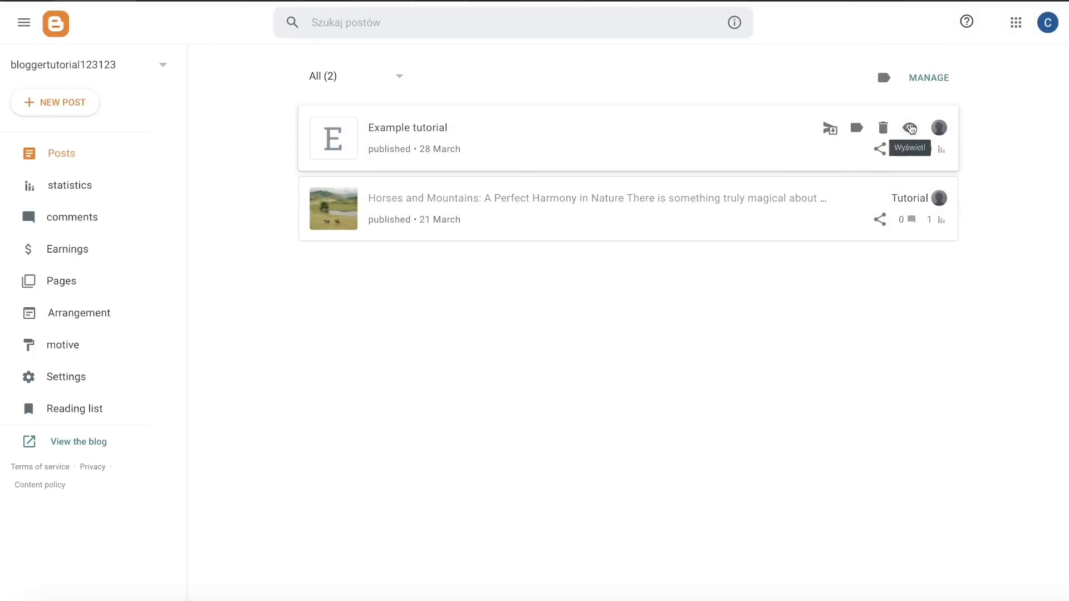
left_click(910, 127)
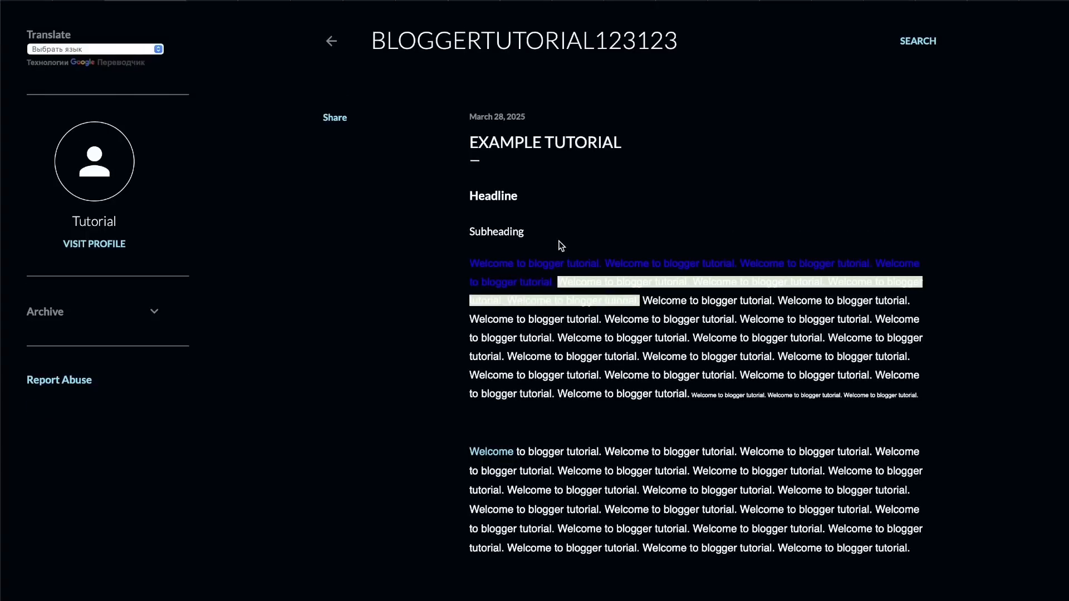
Check the title, headings, coloured text and "Welcome" link on the published post, ending on the blog's home page.
left_click_drag(614, 143, 498, 139)
left_click(555, 177)
left_click_drag(464, 264, 556, 276)
left_click(560, 253)
scroll(559, 279, "down", 3)
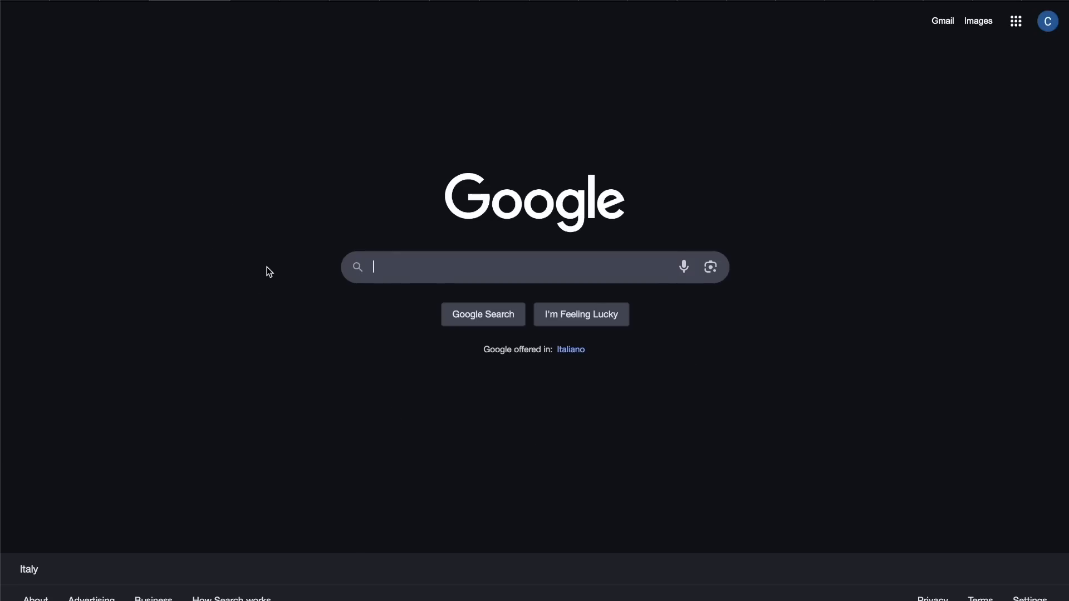
left_click(155, 1)
scroll(616, 380, "down", 2)
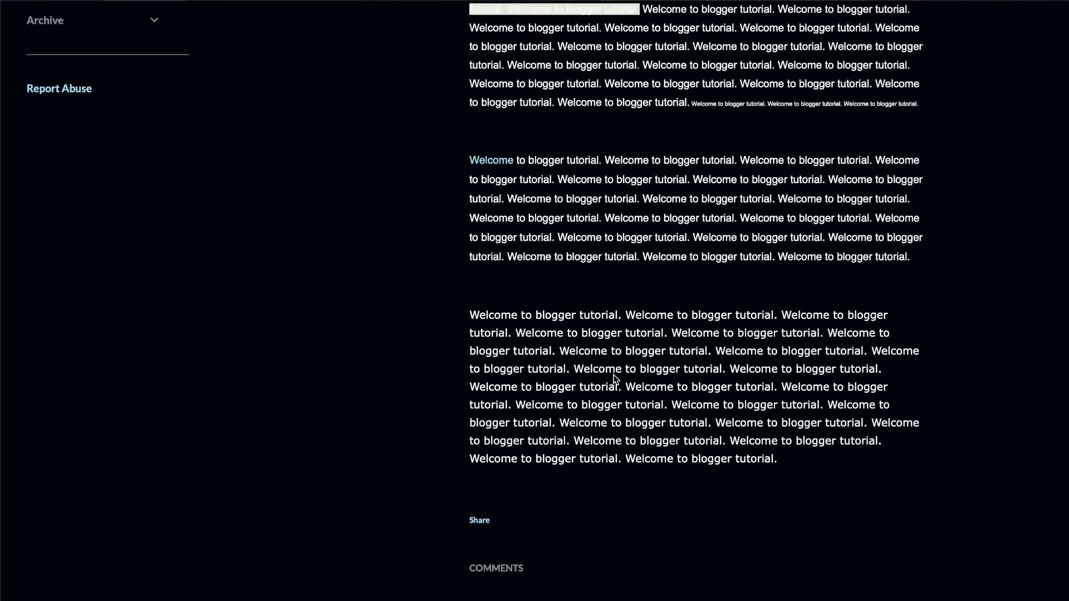
scroll(616, 379, "up", 6)
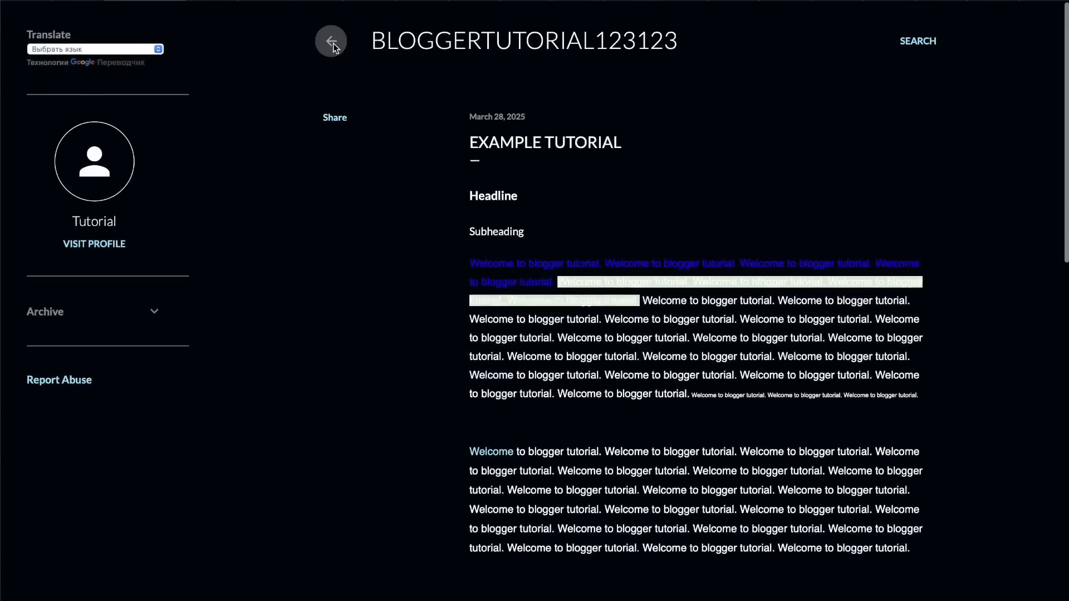
left_click(333, 44)
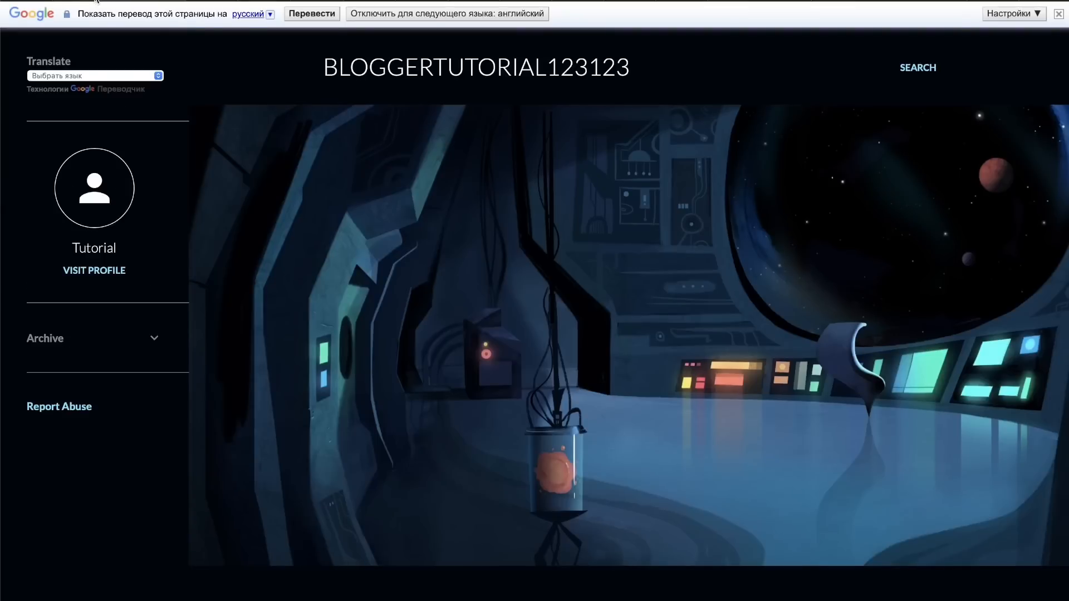
Return to the Blogger posts list and reopen the "Example tutorial" post for editing.
left_click(93, 1)
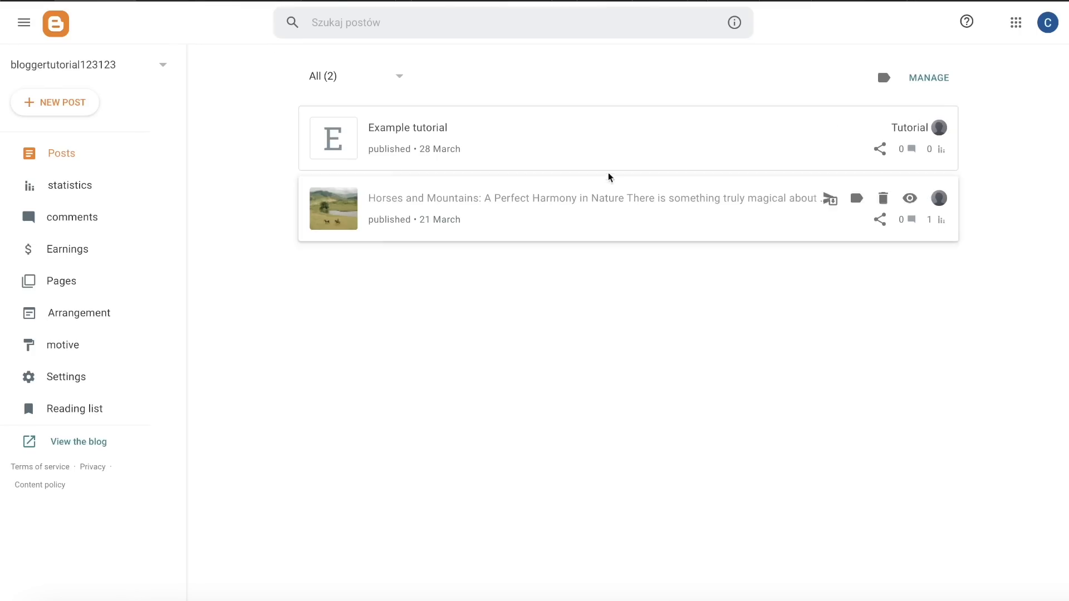
left_click(602, 149)
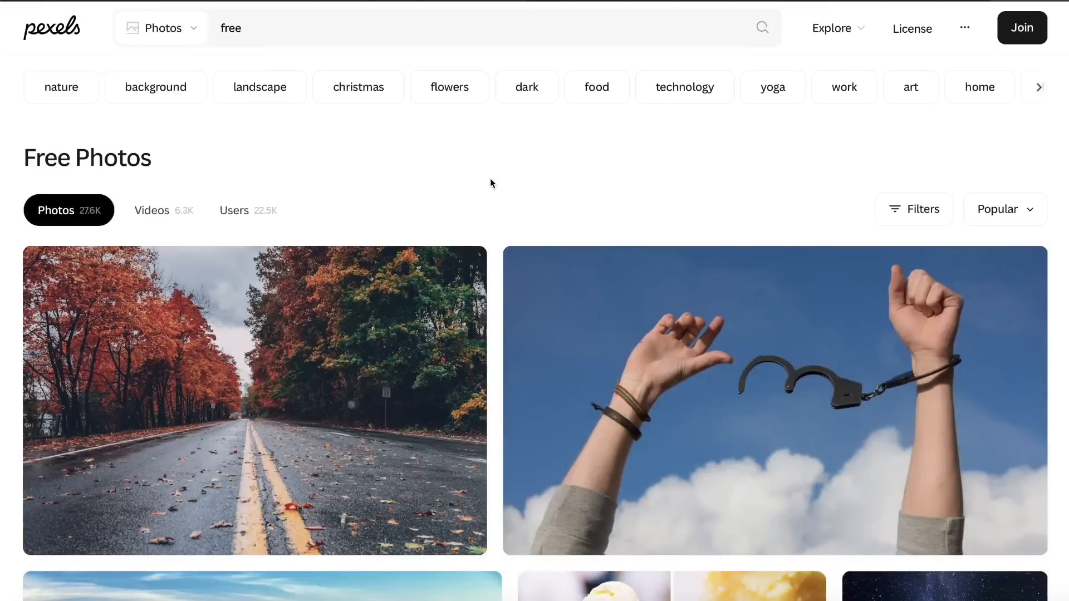
Download the photo of the road between autumn trees from the free photos on Pexels.
scroll(491, 182, "down", 4)
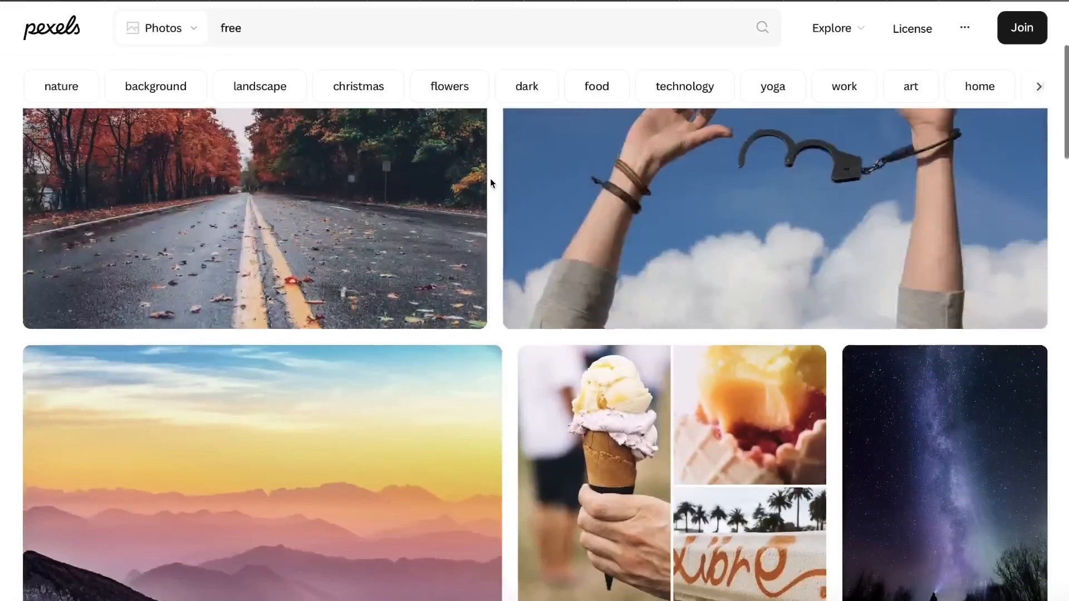
left_click(481, 184)
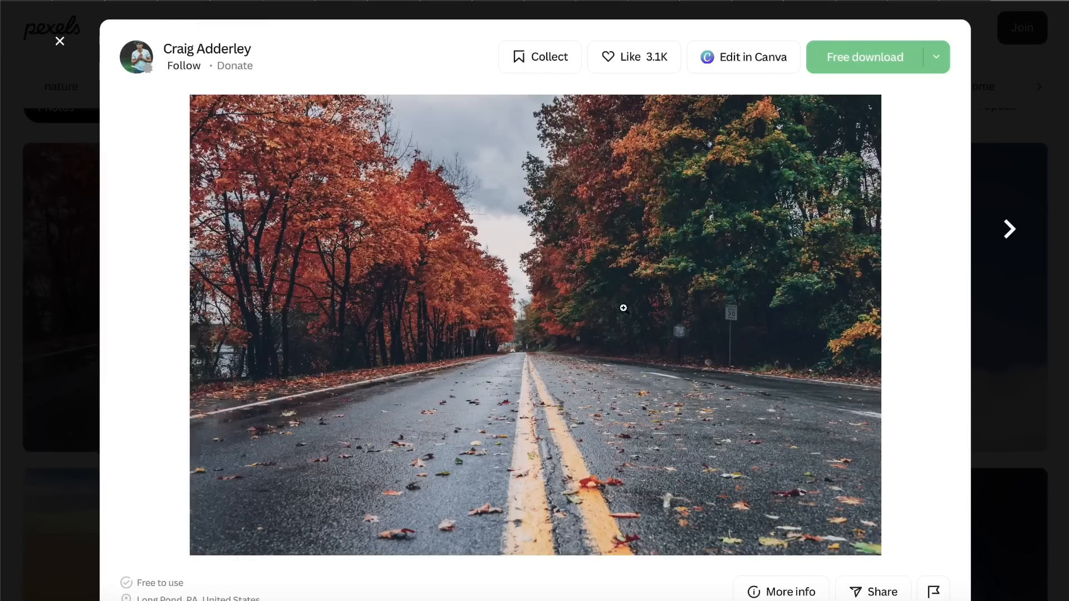
left_click(866, 65)
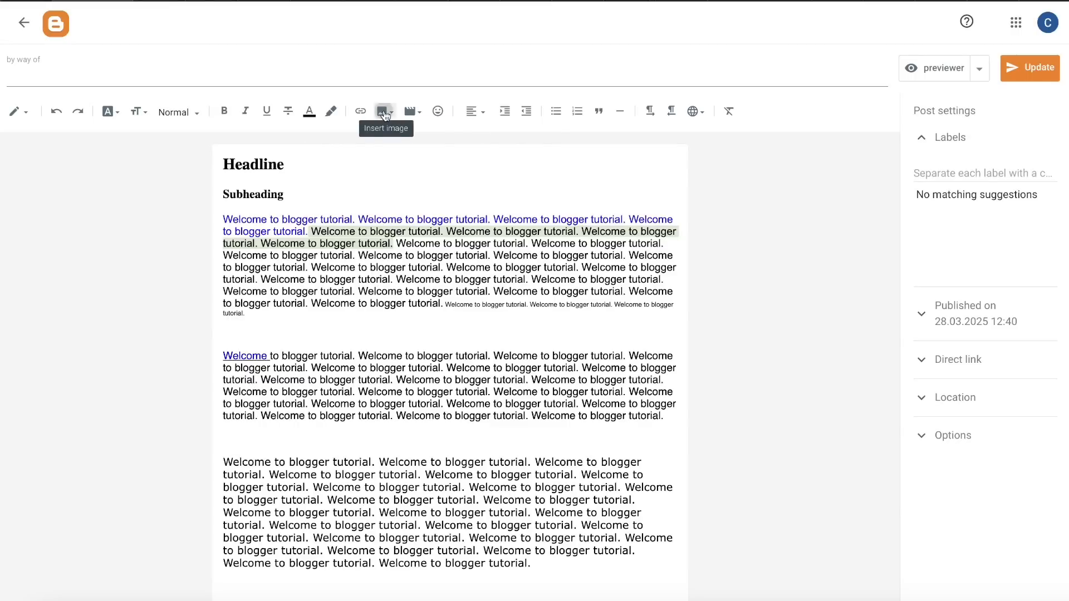
Upload the road photo from the computer into the post and place it between the first and second paragraphs.
left_click(384, 113)
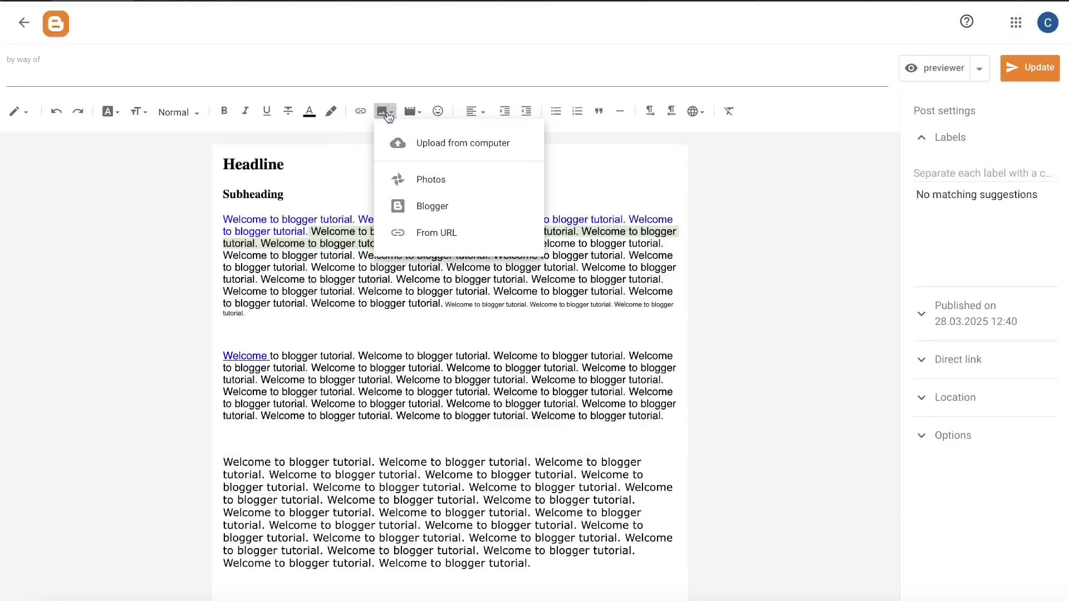
left_click(405, 142)
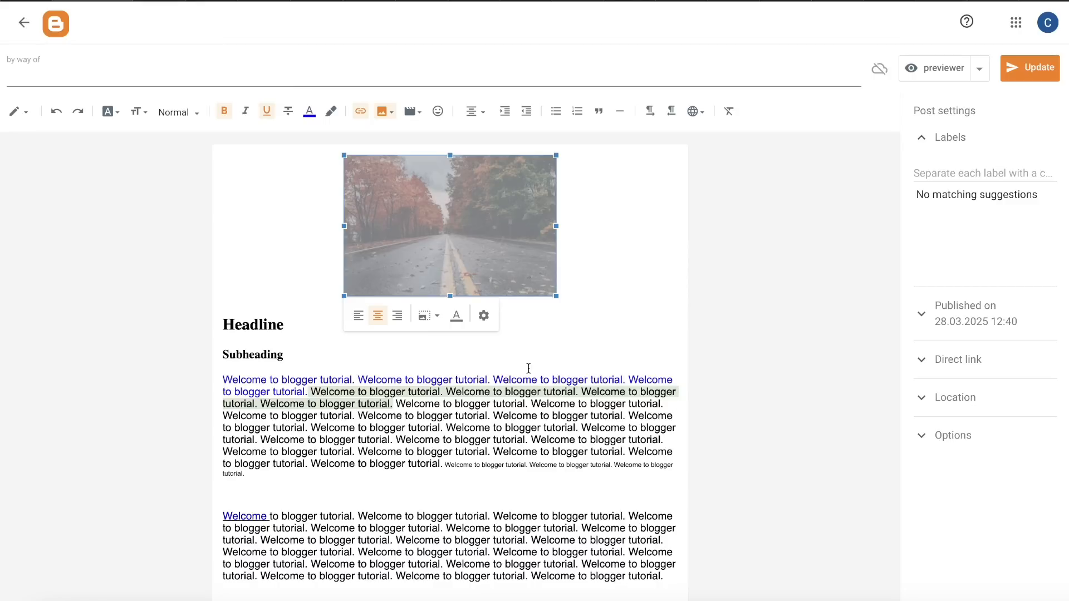
scroll(537, 427, "down", 2)
left_click(582, 265)
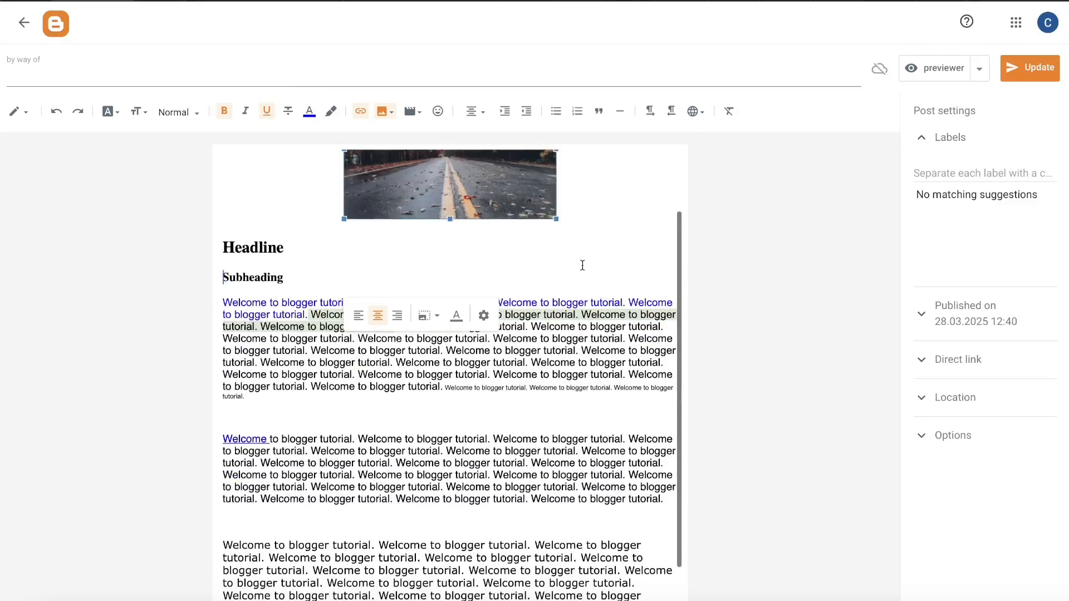
scroll(582, 265, "up", 1)
left_click_drag(509, 205, 497, 440)
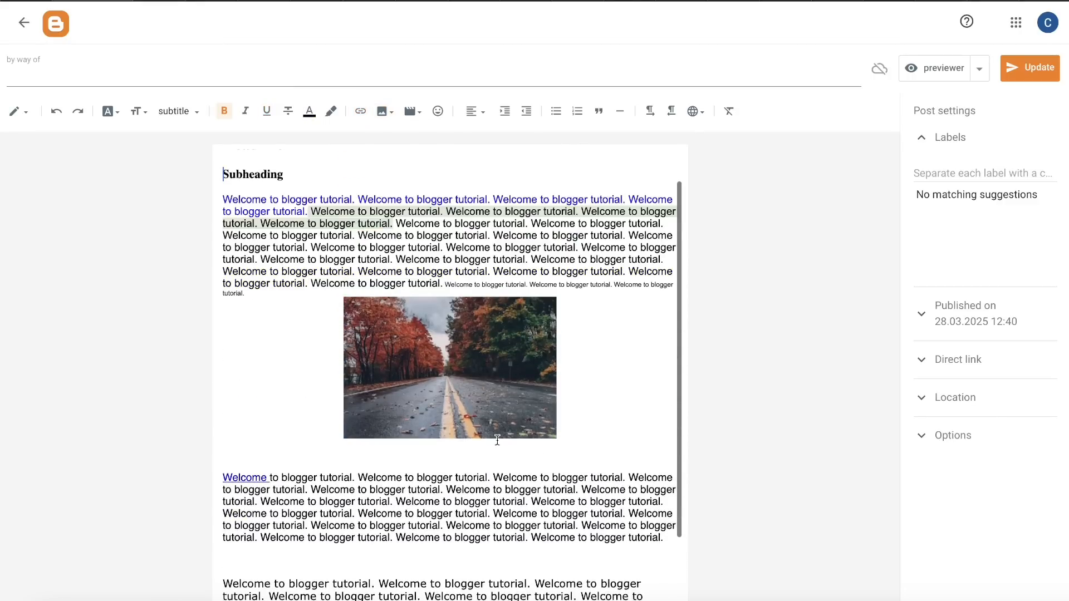
scroll(497, 440, "down", 2)
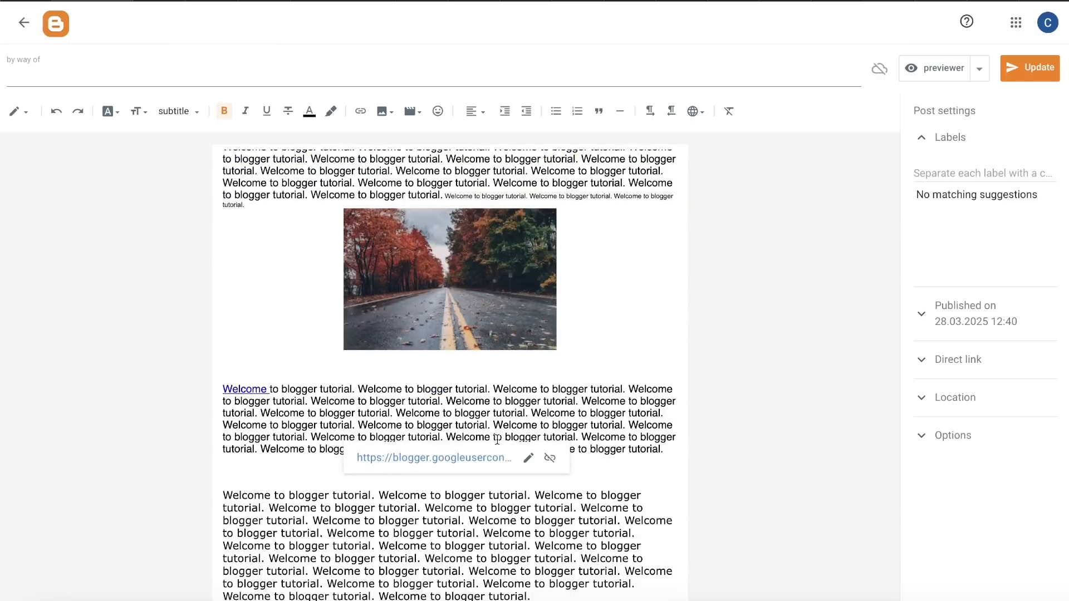
Enlarge the road photo slightly, keeping it centred between the two paragraphs.
left_click(475, 306)
left_click_drag(556, 349, 622, 382)
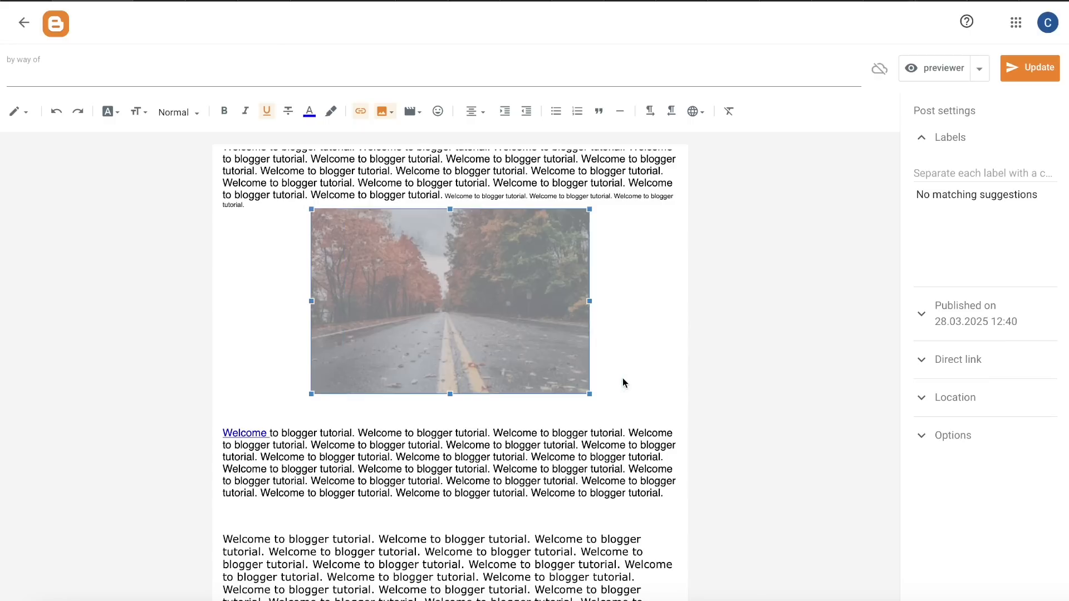
left_click(511, 317)
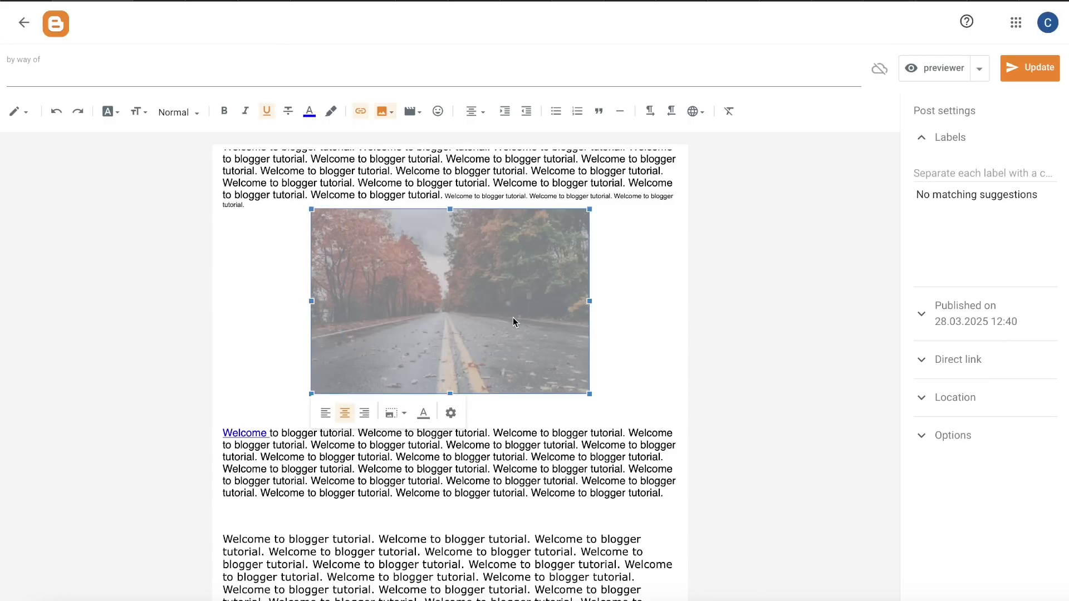
left_click(619, 324)
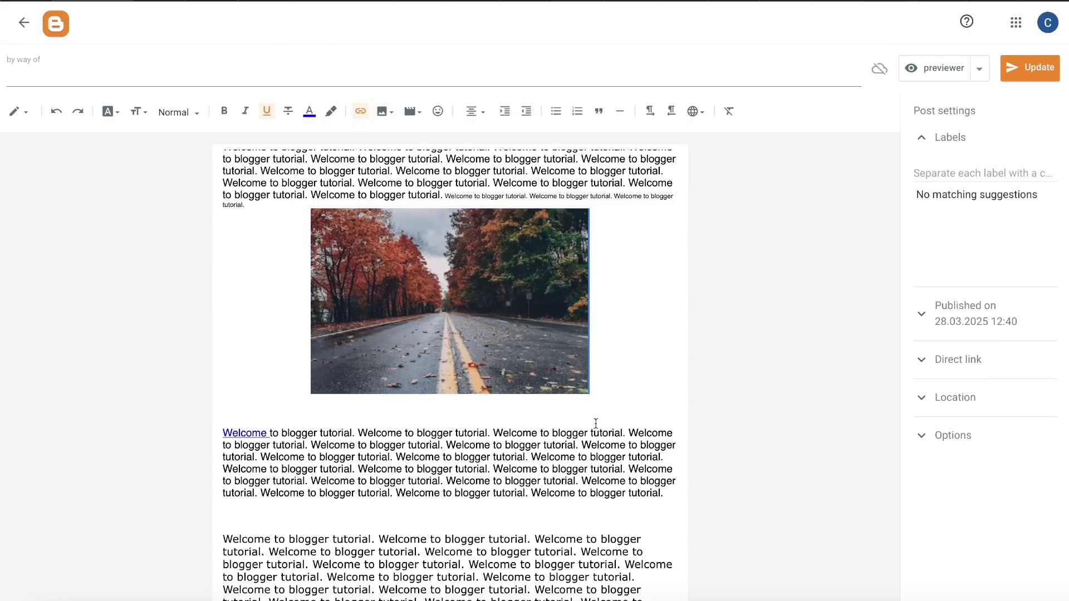
Insert four black heart symbols and a person emoji at the end of the last paragraph.
scroll(596, 424, "down", 1)
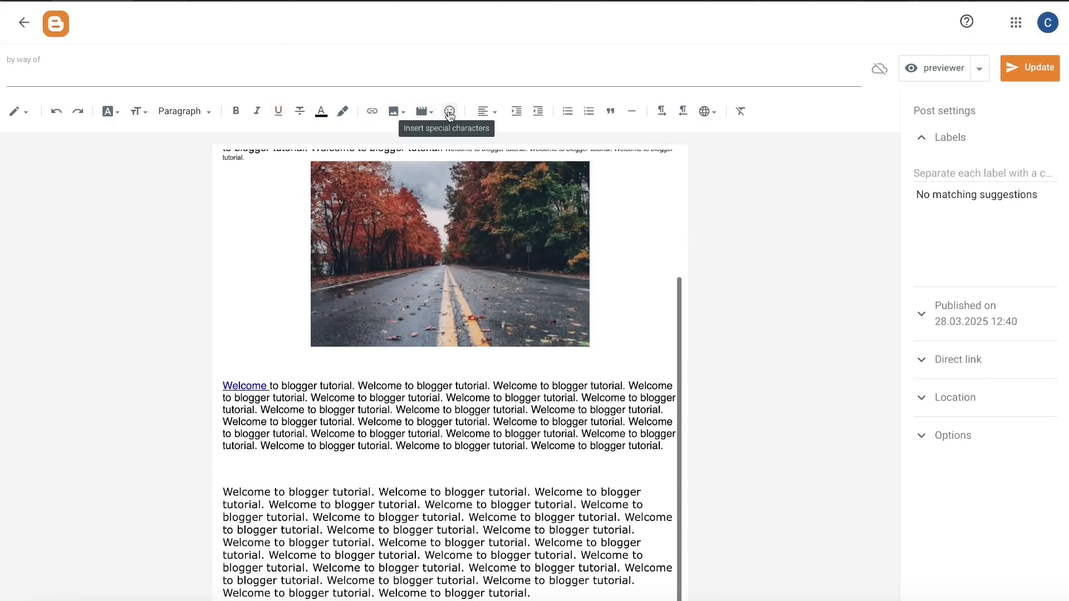
left_click(449, 112)
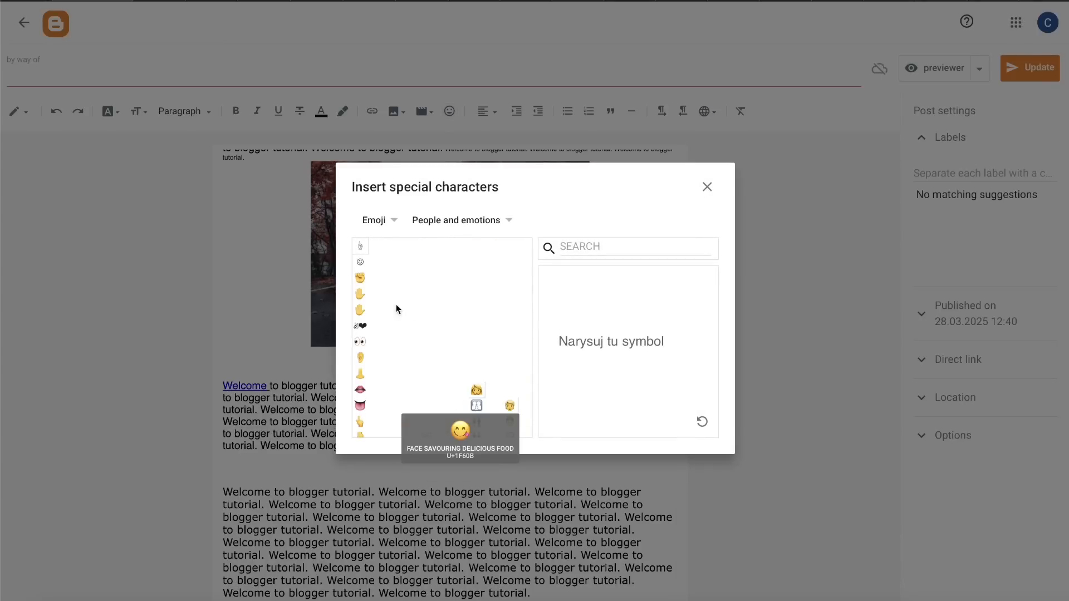
left_click(359, 262)
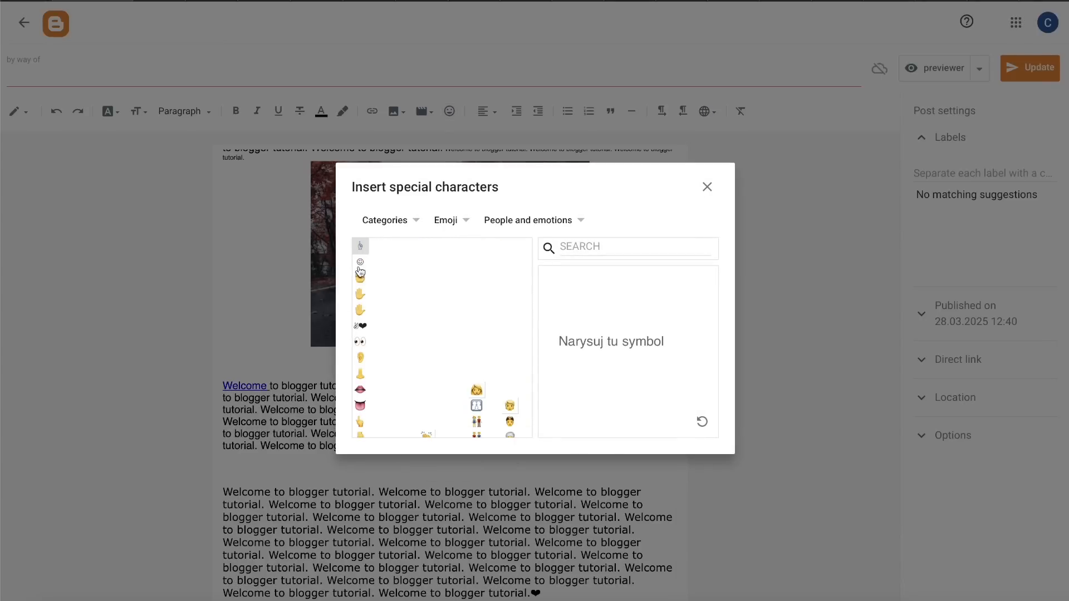
left_click(361, 260)
left_click(357, 330)
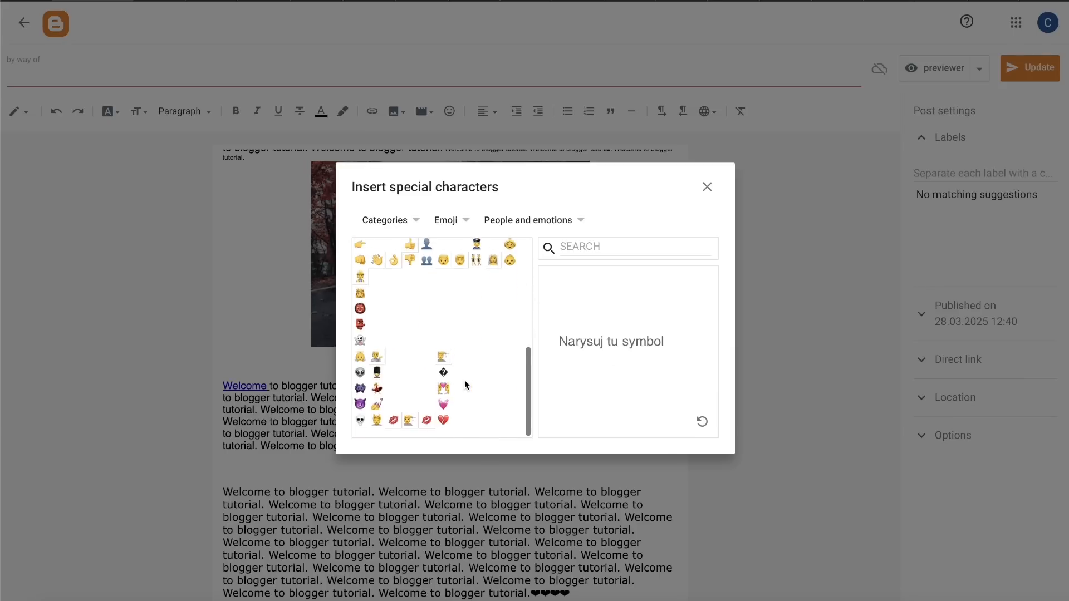
left_click(444, 365)
left_click(707, 187)
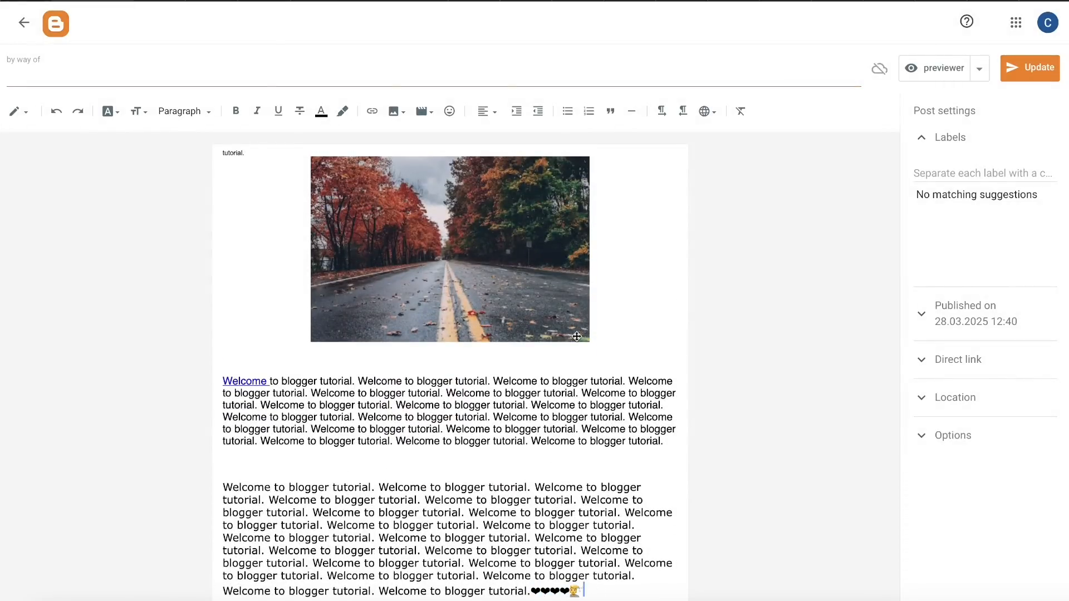
Try left, centred and right alignment on the first paragraph under the subheading.
scroll(577, 336, "up", 4)
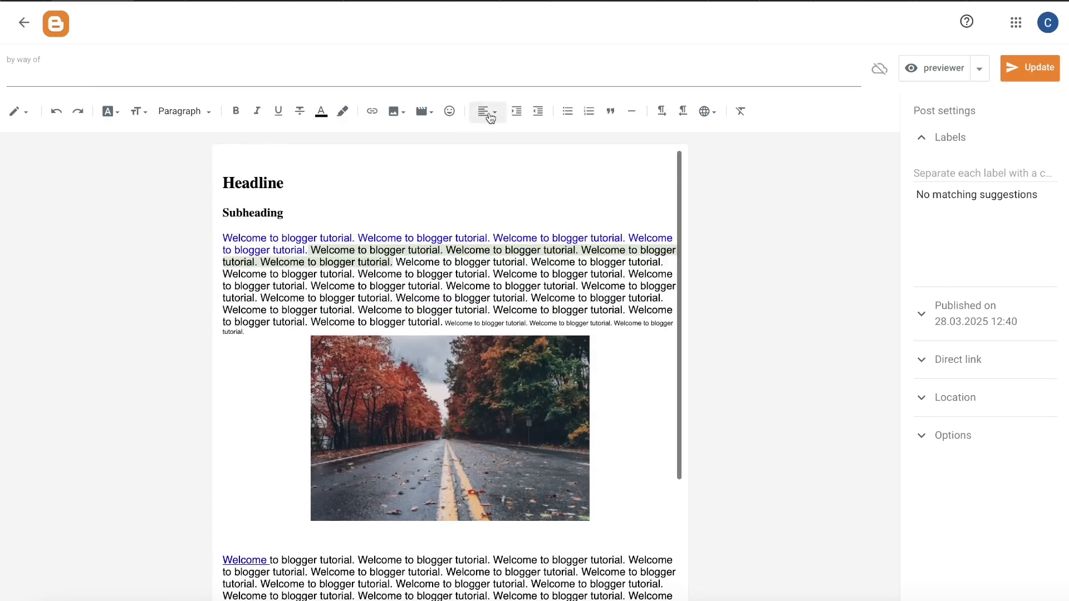
left_click(487, 112)
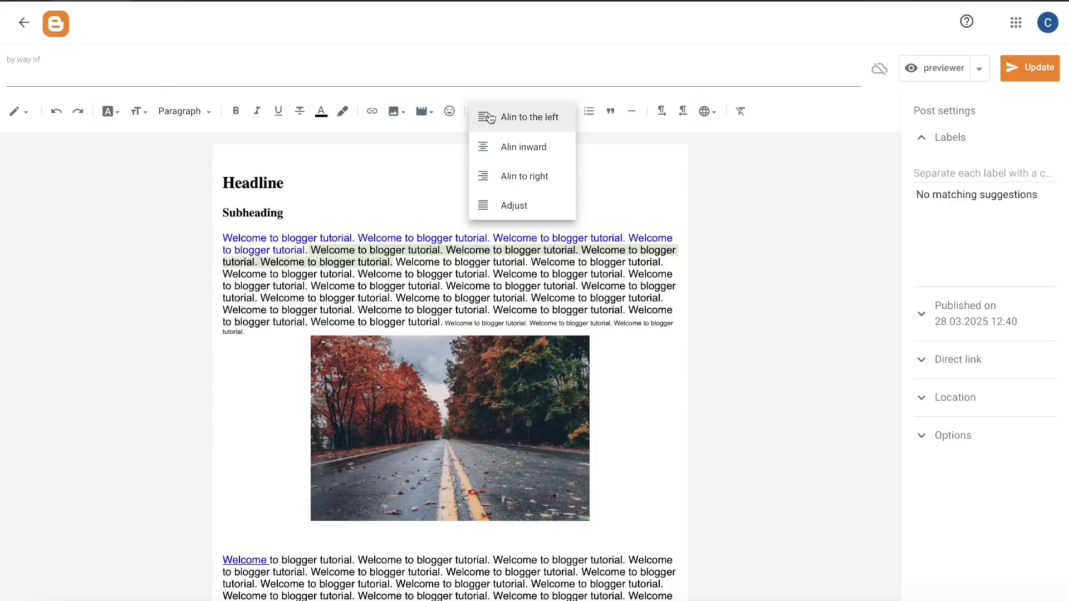
left_click(490, 118)
left_click_drag(223, 238, 649, 329)
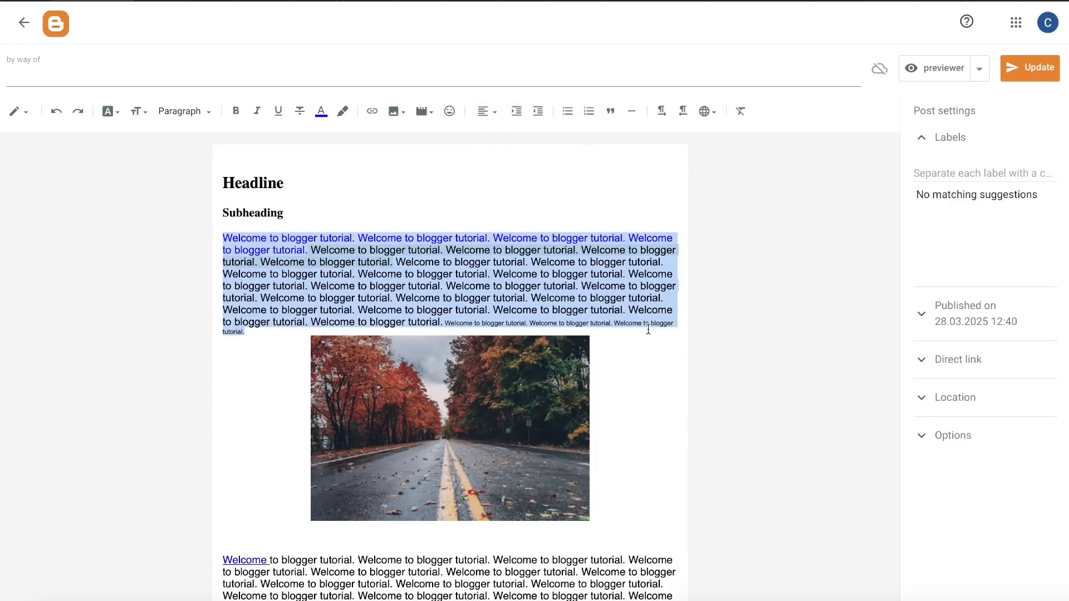
left_click(489, 117)
left_click(501, 118)
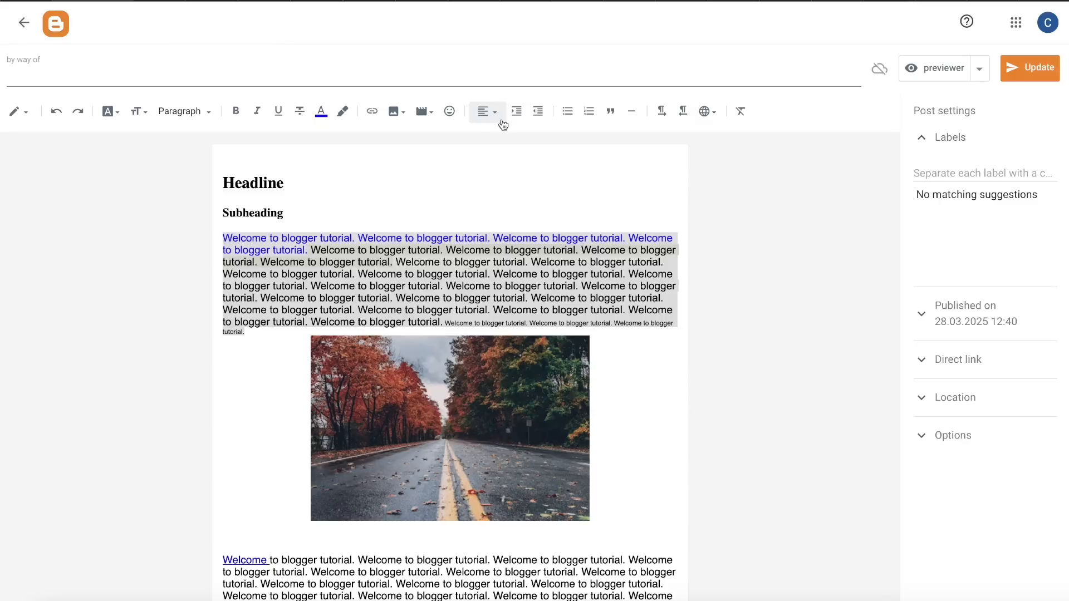
left_click(490, 114)
left_click(494, 145)
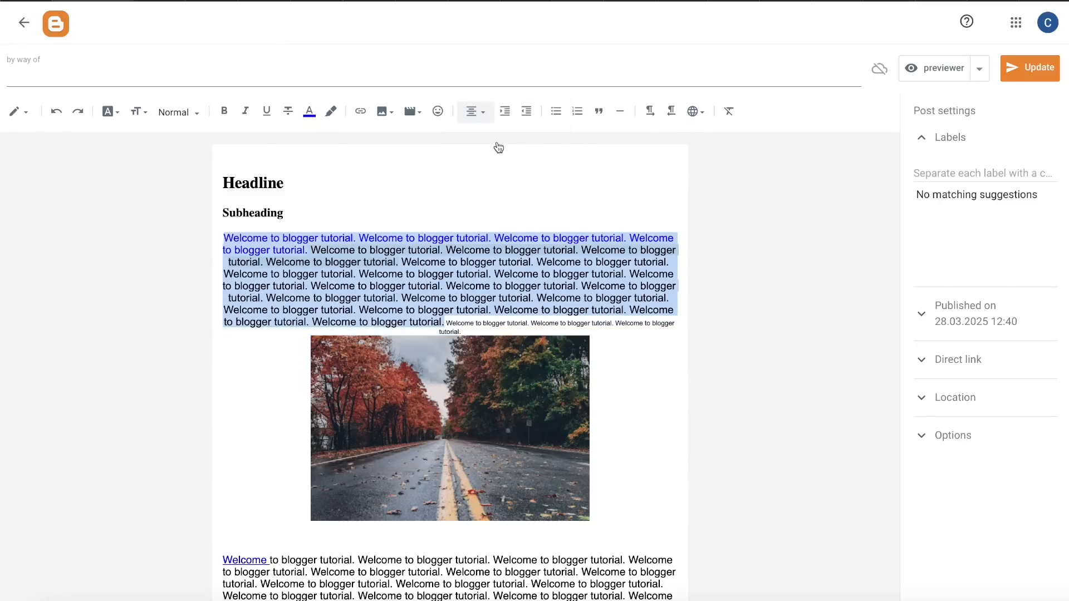
left_click(475, 112)
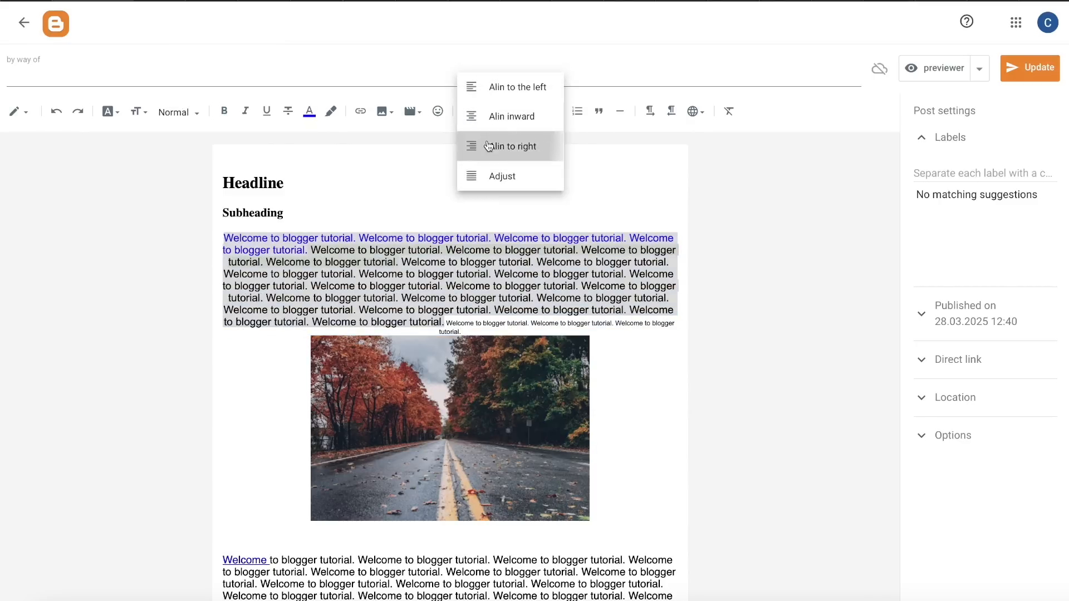
left_click(488, 146)
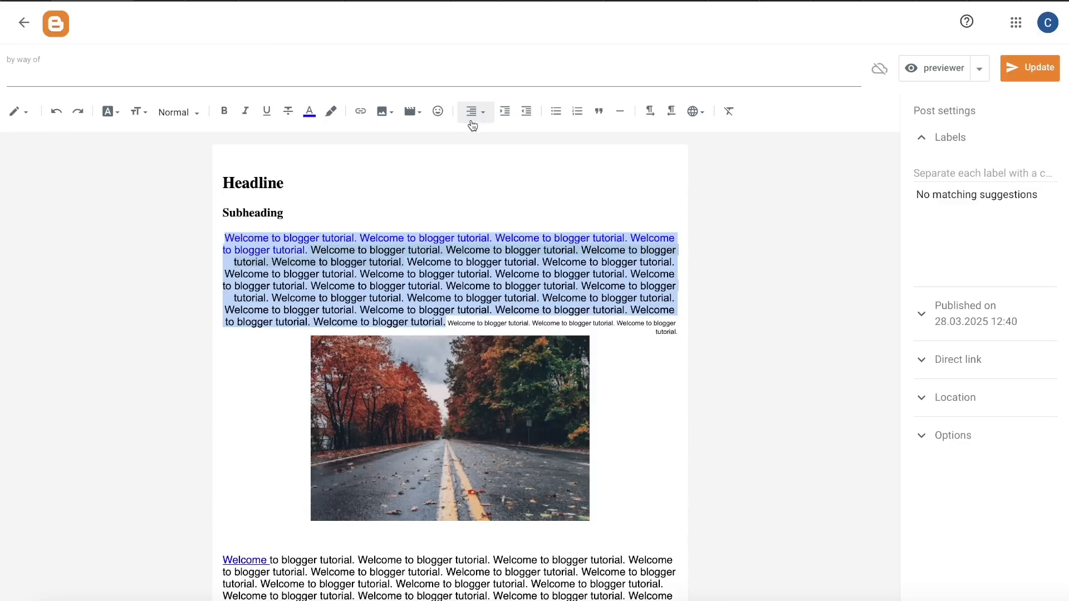
Justify the first paragraph under the subheading and deselect it.
left_click(473, 120)
left_click(482, 147)
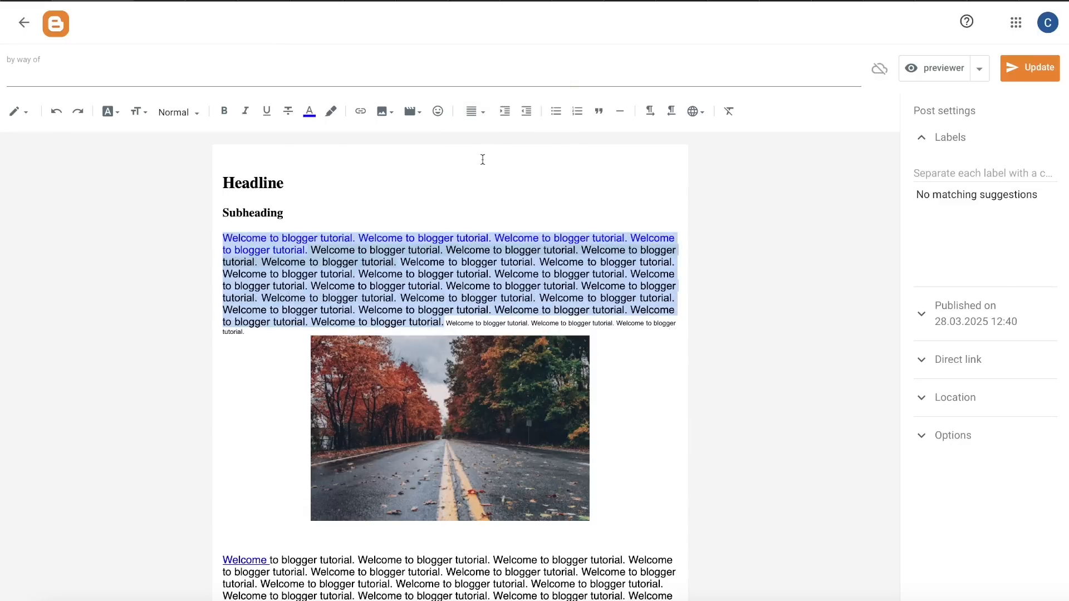
left_click(582, 295)
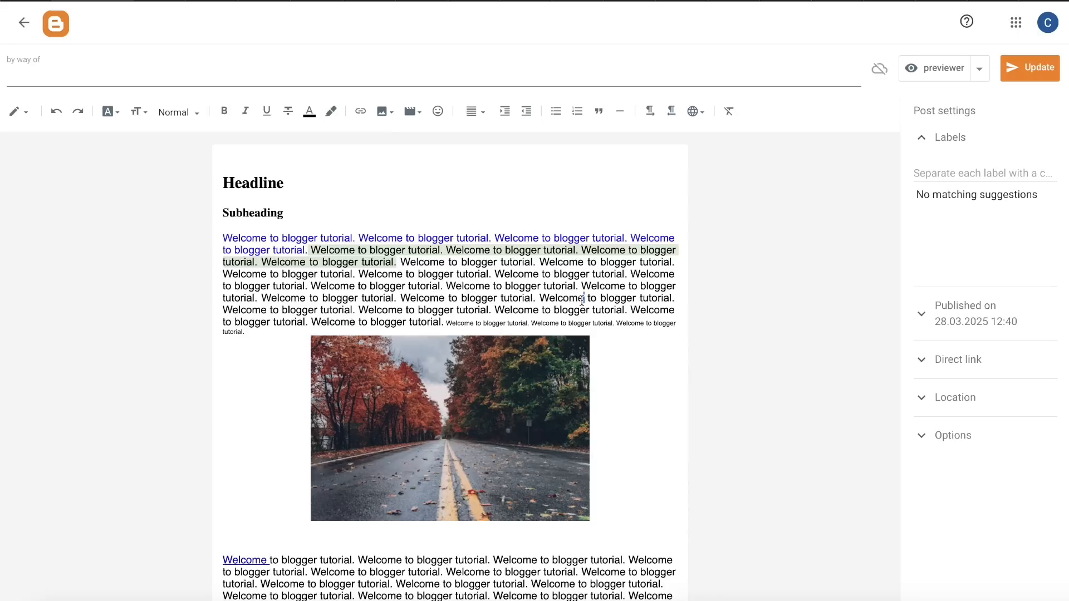
Try increasing the first paragraph's indentation and undo the change.
left_click_drag(444, 327, 226, 233)
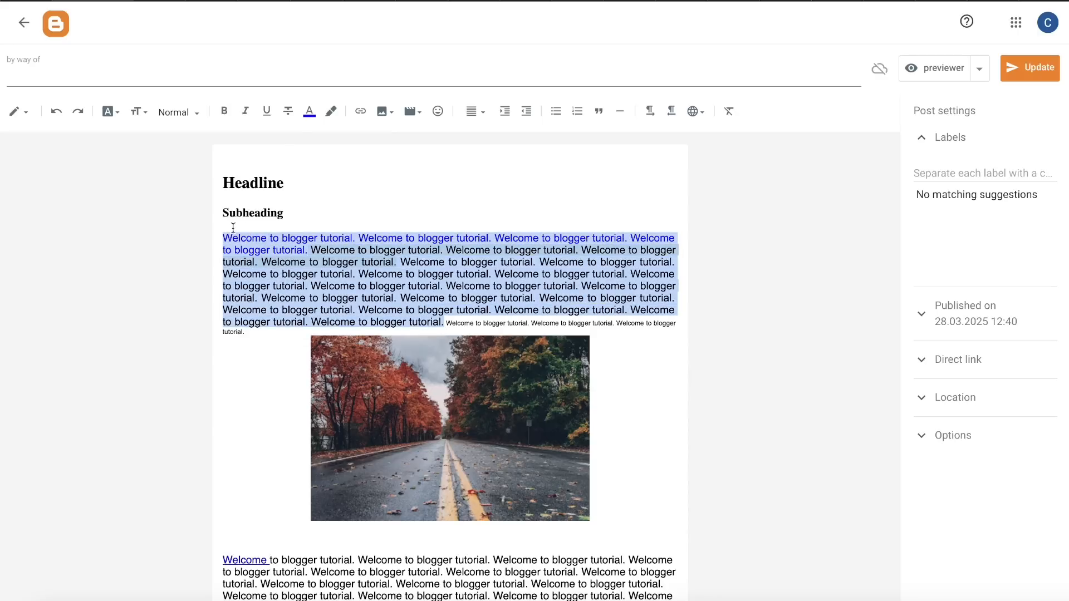
left_click(457, 251)
left_click(504, 115)
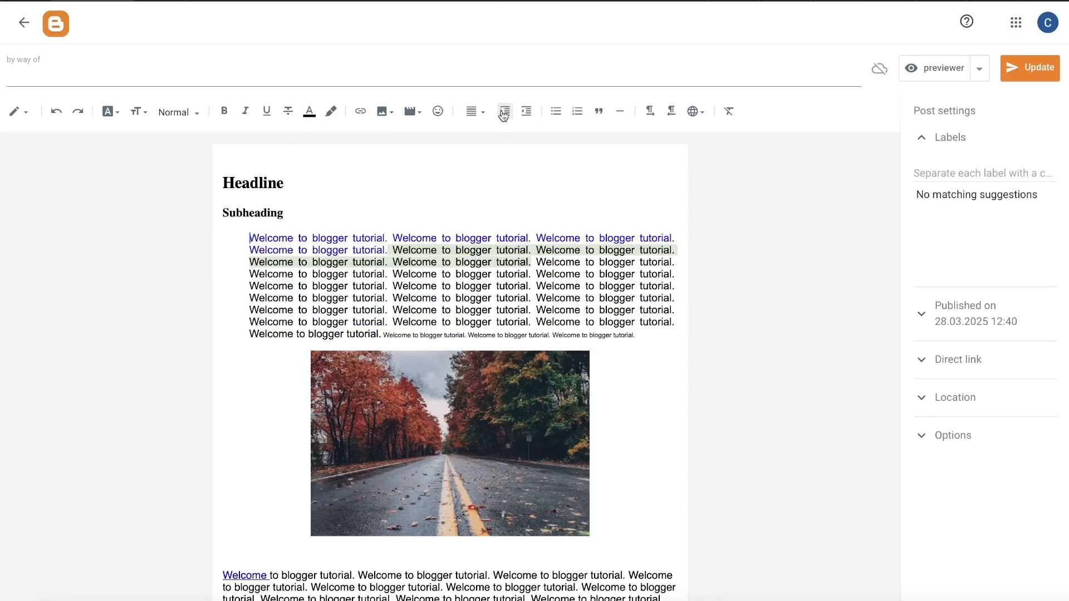
key("super+z")
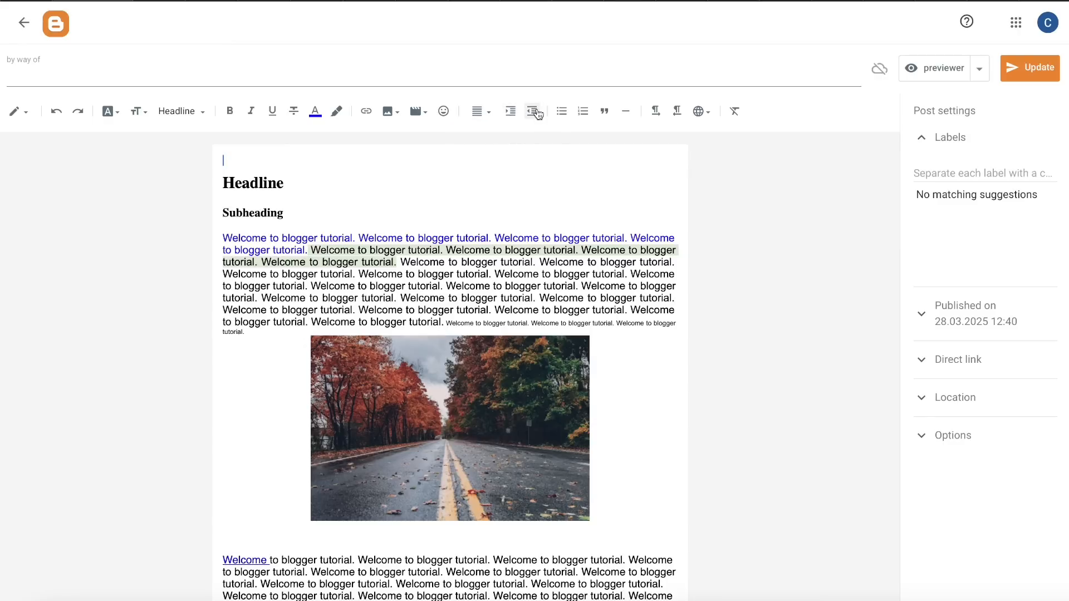
left_click(509, 112)
key("super+z")
Increase the indentation of the whole first paragraph and decrease it again by one level.
left_click_drag(225, 239, 272, 330)
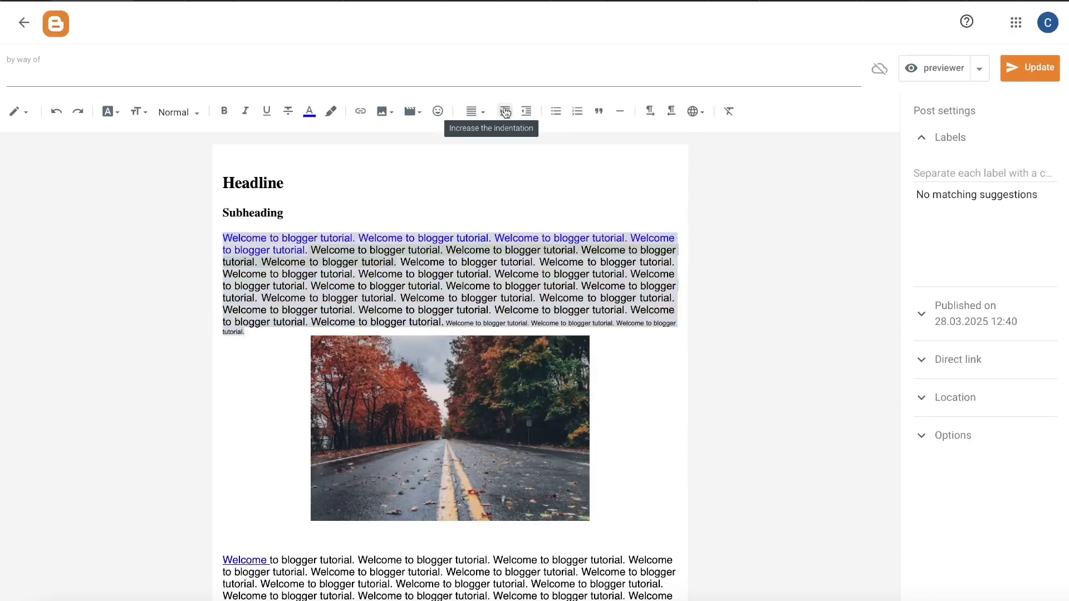
left_click(506, 111)
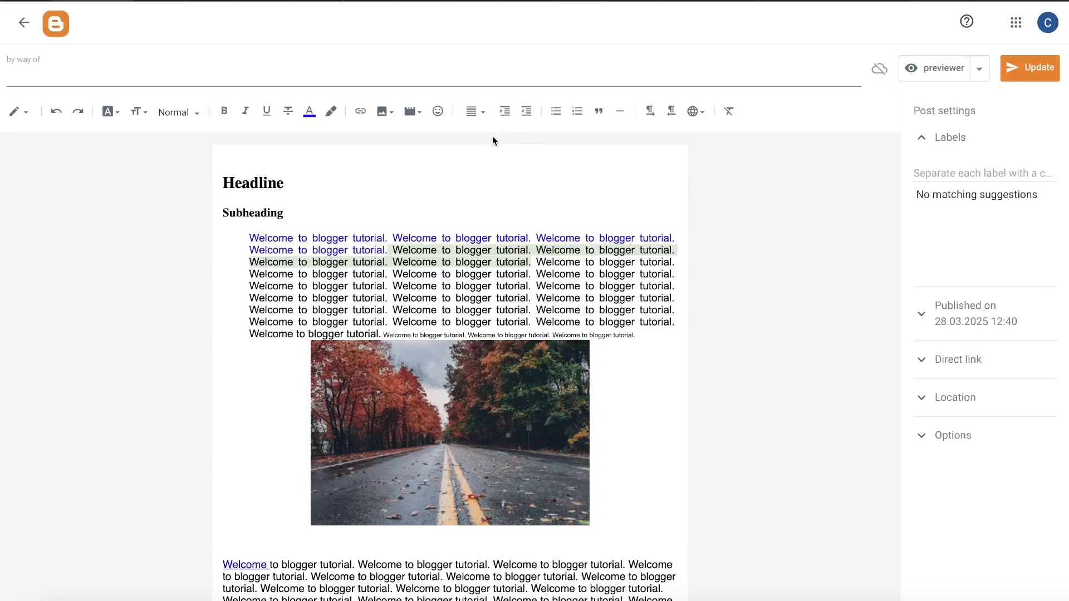
left_click_drag(250, 238, 623, 332)
left_click(526, 112)
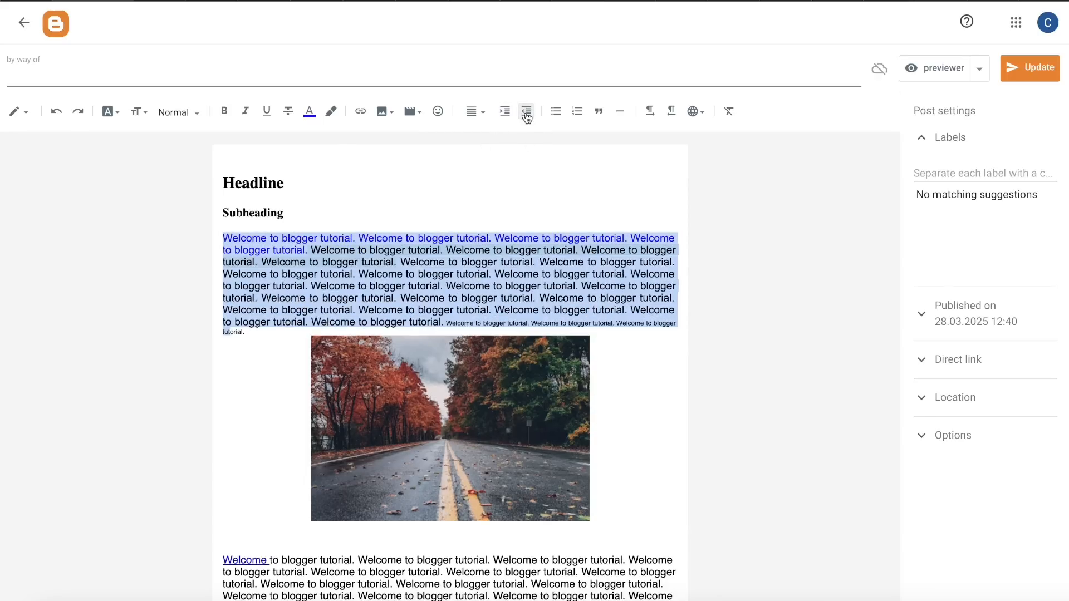
Indent both the paragraph starting with the "Welcome" link and the first paragraph under the subheading by one level.
scroll(426, 297, "down", 3)
left_click_drag(223, 381, 493, 441)
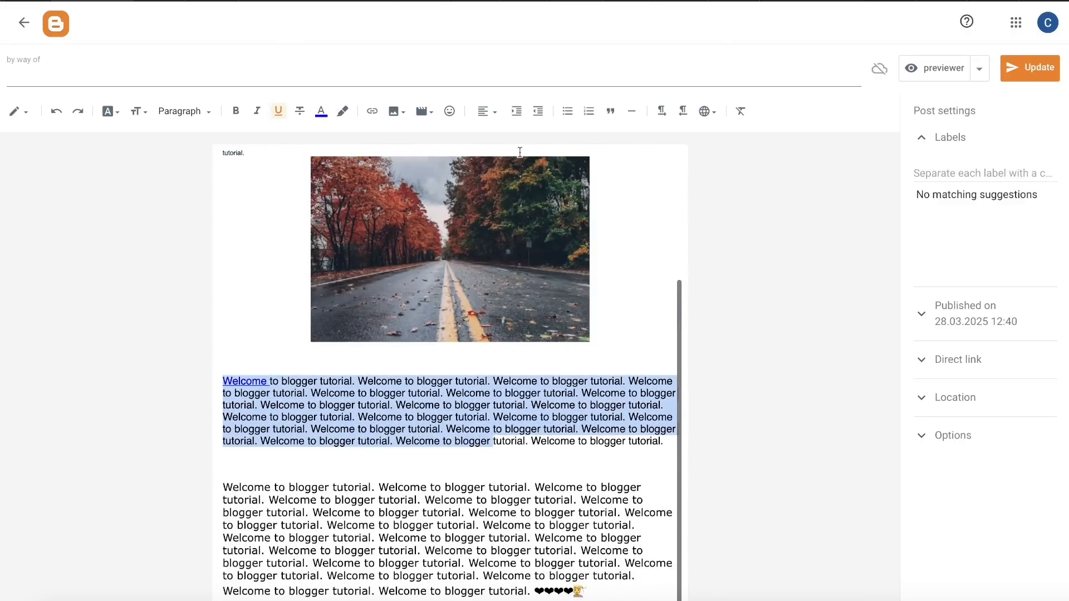
left_click(516, 111)
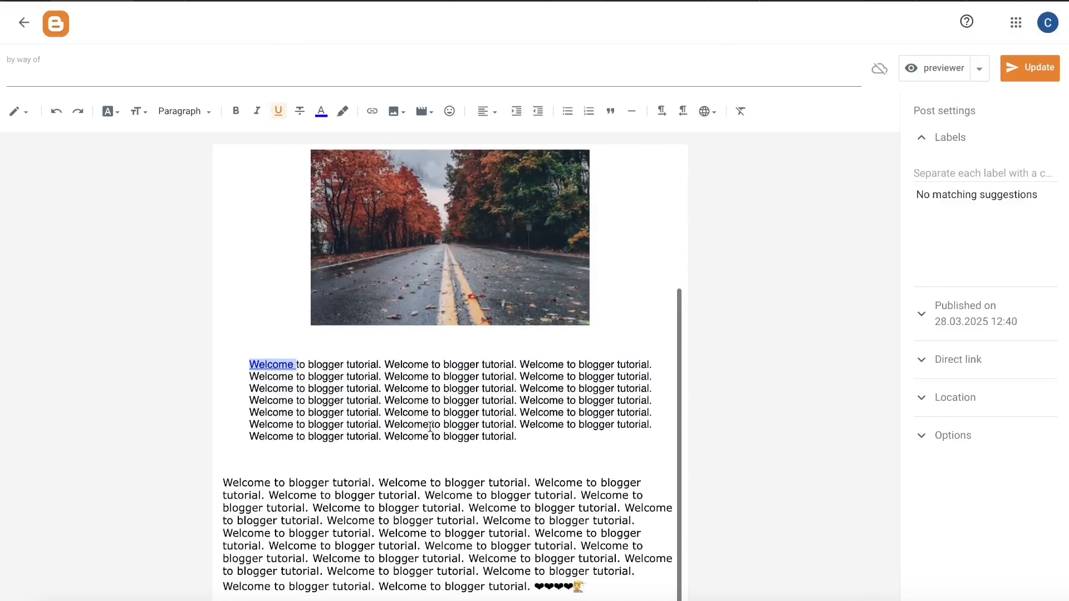
scroll(423, 467, "up", 3)
left_click_drag(223, 237, 245, 332)
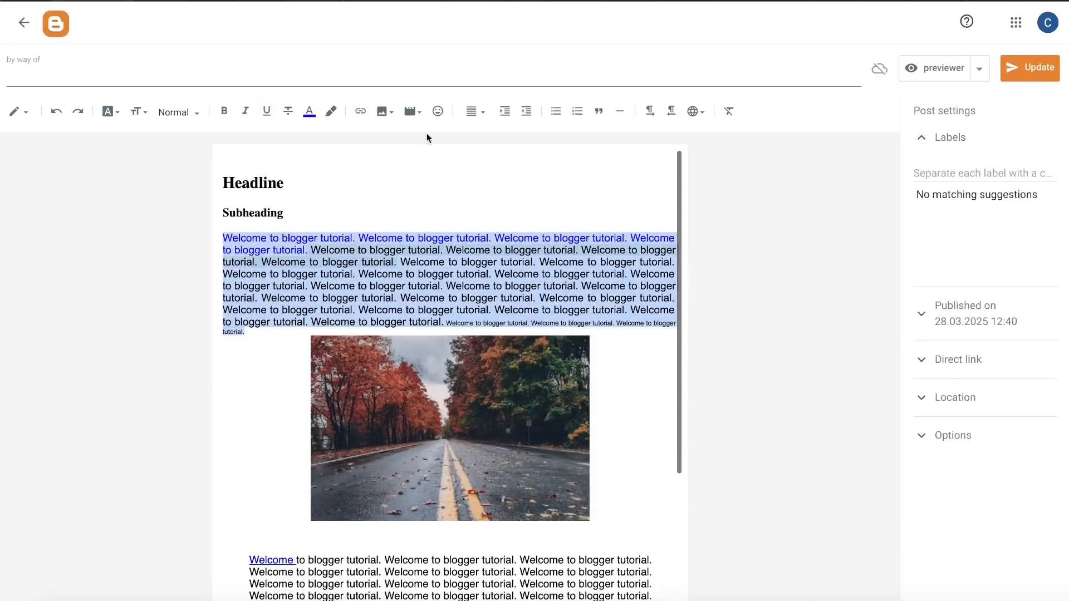
left_click(505, 111)
scroll(243, 415, "down", 4)
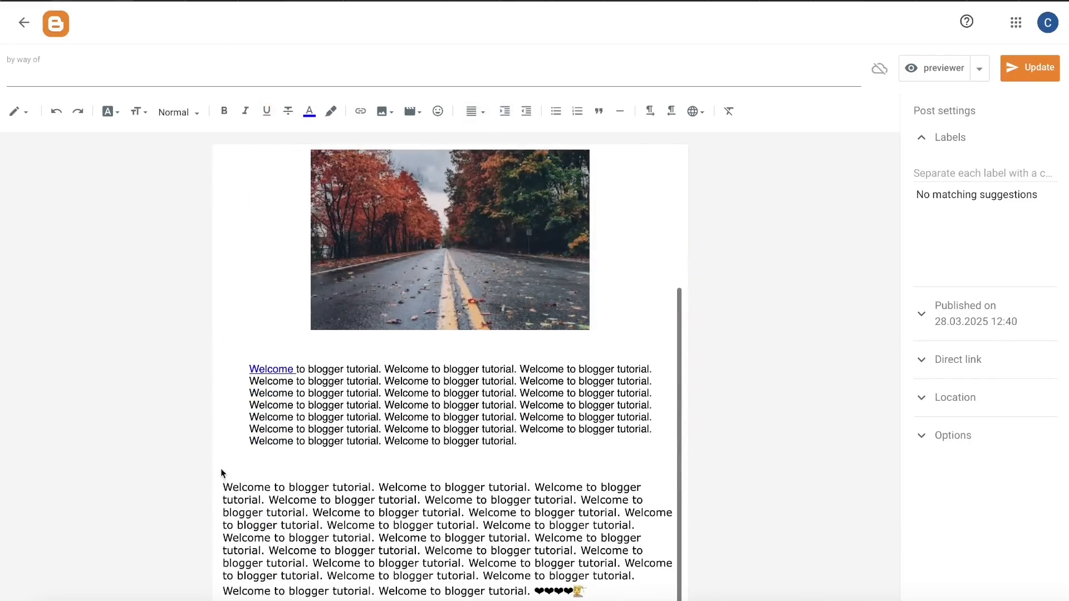
Turn the first paragraph under the subheading into a bulleted list item.
scroll(285, 358, "up", 4)
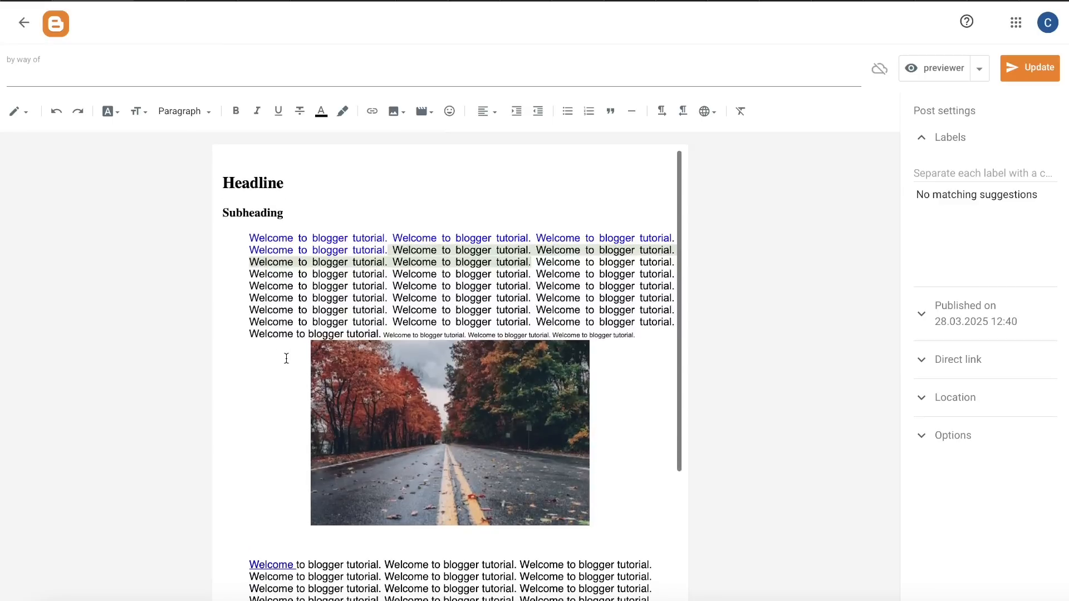
left_click(248, 238)
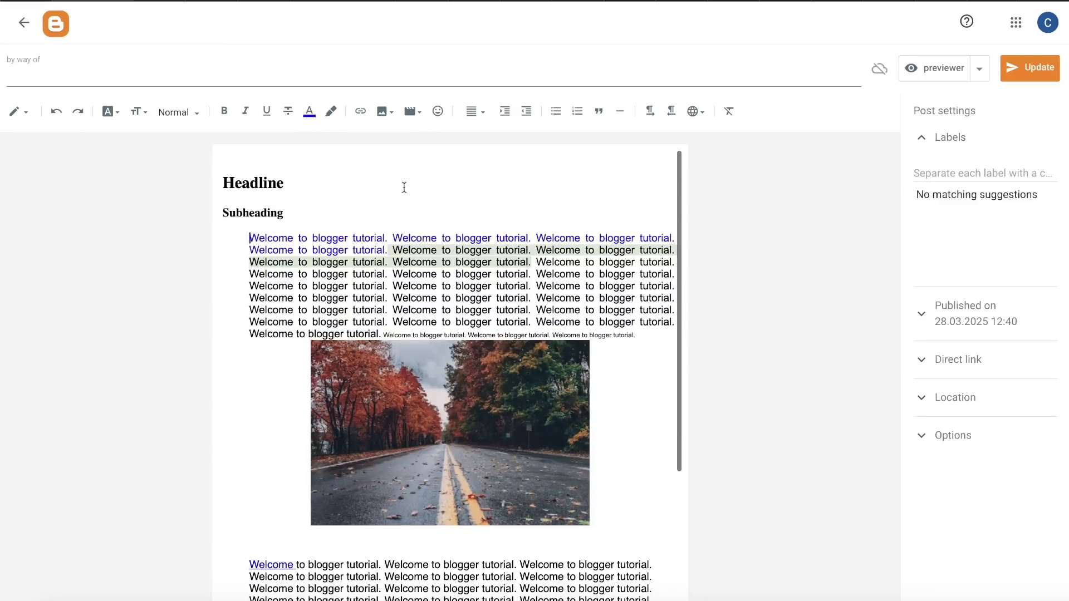
left_click(551, 111)
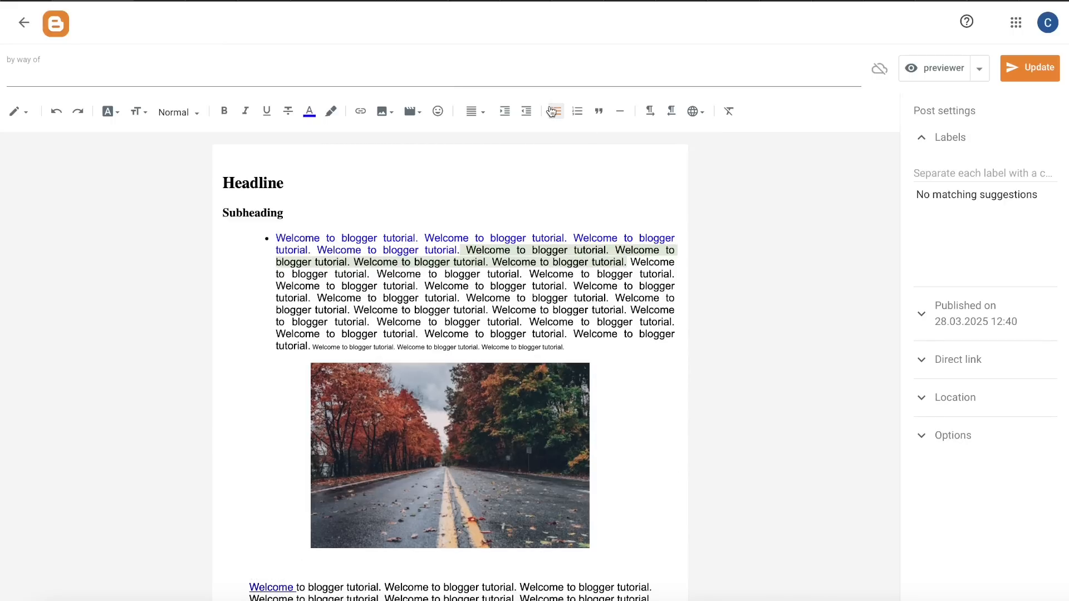
Start a numbered list on a new line below the "Welcome" link paragraph, with "Welcome" as its first item.
scroll(323, 339, "down", 1)
scroll(321, 340, "up", 2)
left_click(530, 489)
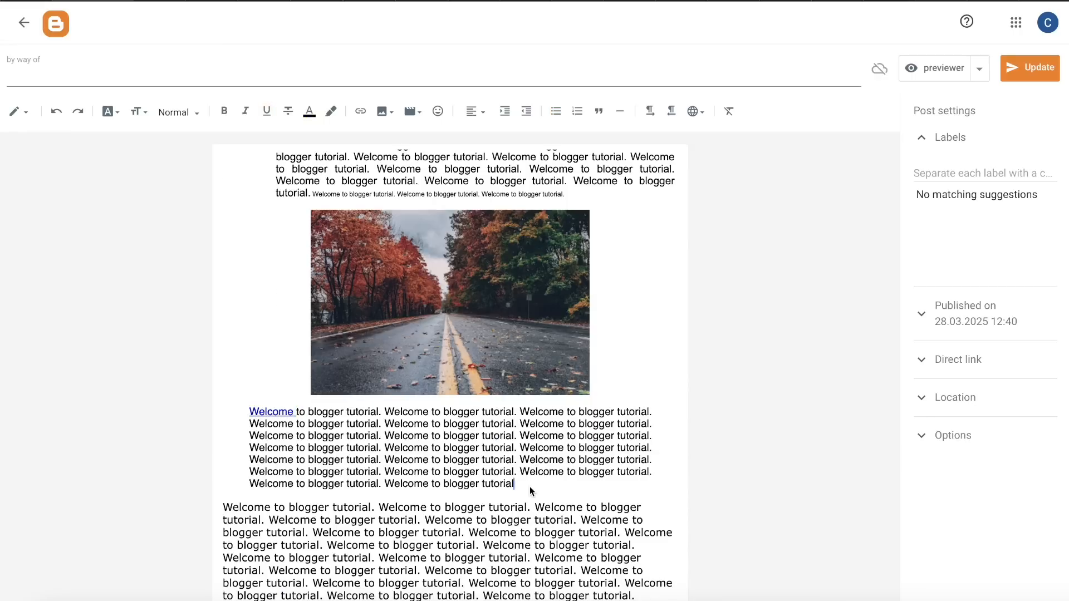
key("Return")
scroll(531, 481, "down", 1)
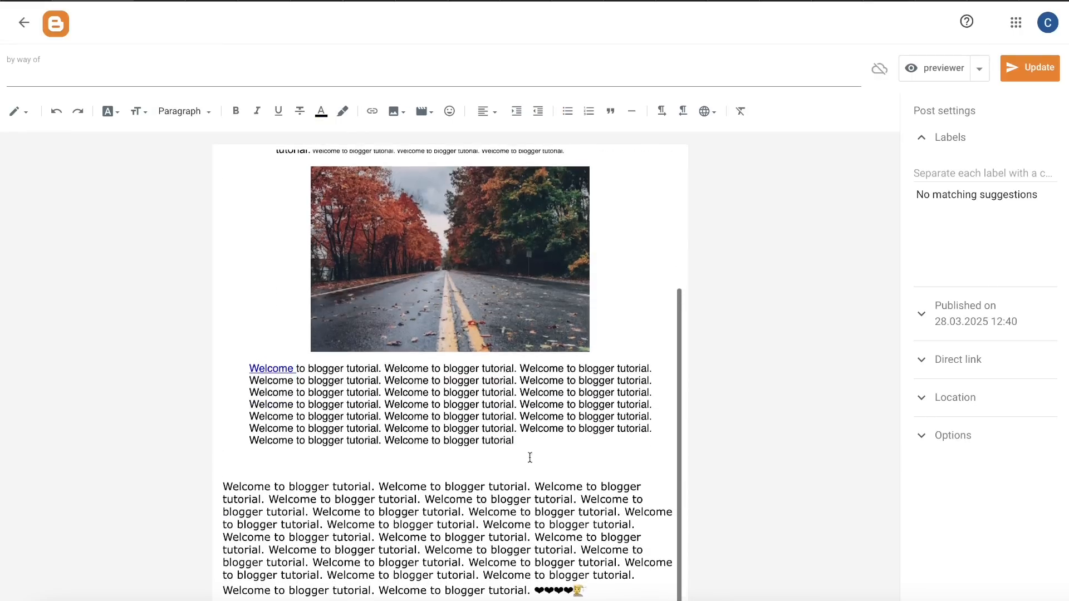
left_click(589, 114)
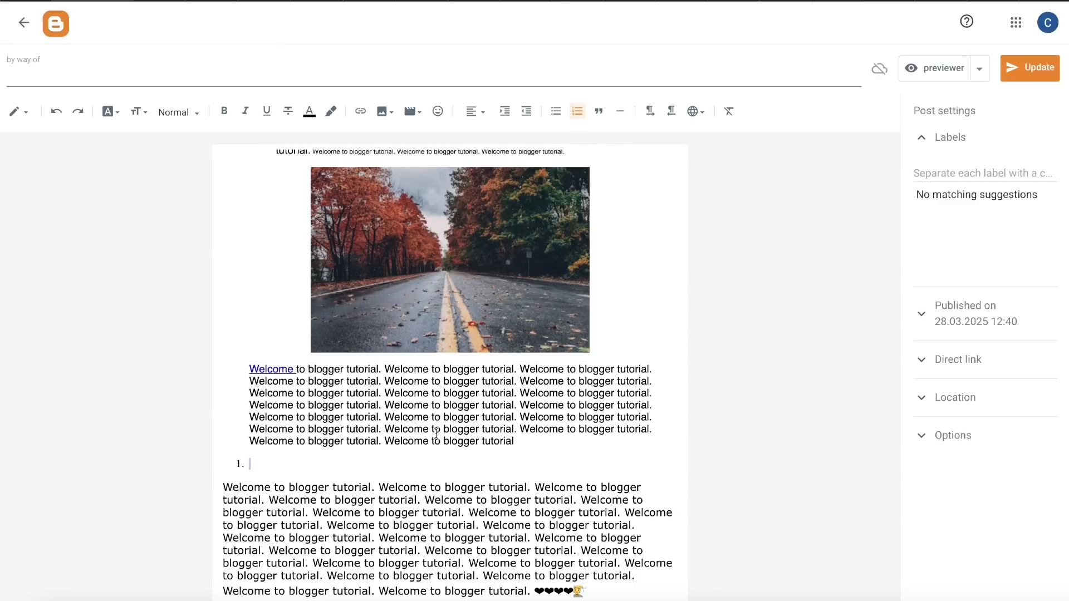
type("Welcome")
key("Return")
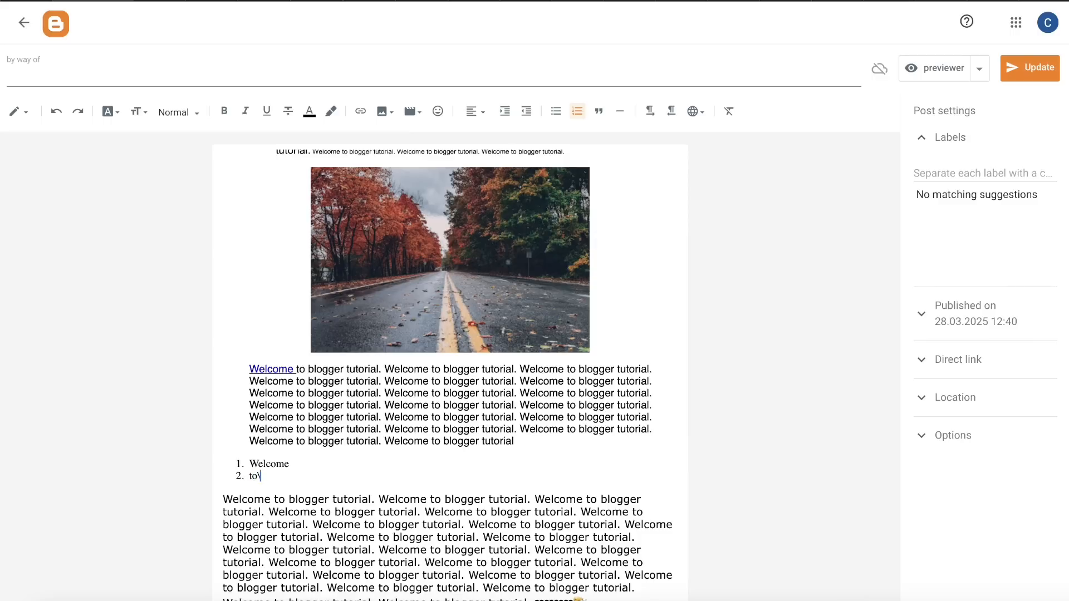
Add "this", "blogger" and "tutorial" as further numbered items, followed by three empty items.
type("to")
key("BackSpace")
key("BackSpace")
type("this")
key("Return")
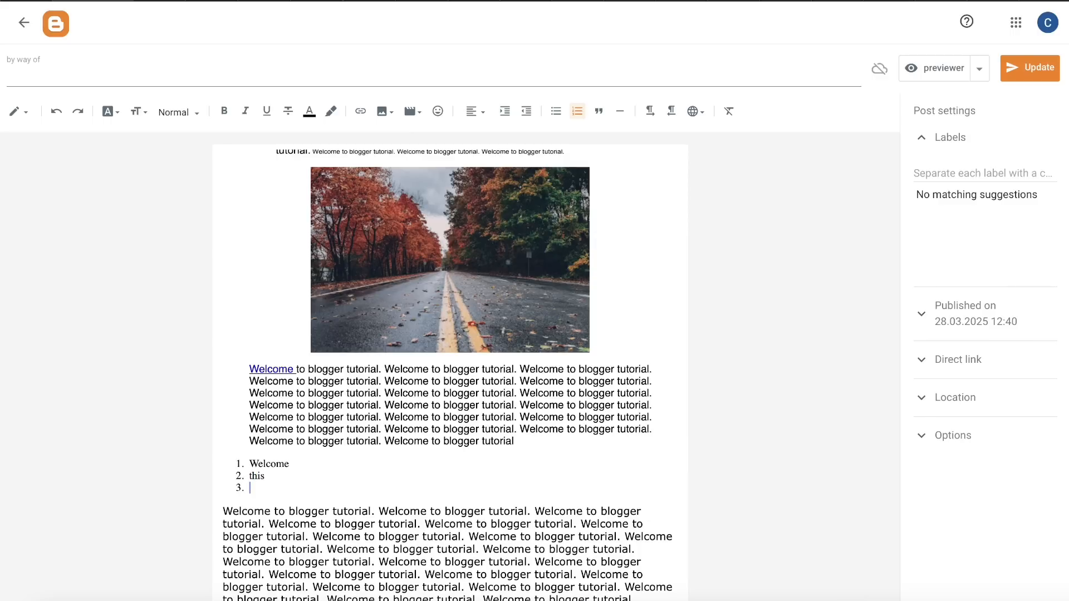
type("blogger")
key("Return")
type("tutorial")
key("Return")
key("Return")
key("Return")
Format the blue sentences of the bulleted paragraph and the "Welcome" link below the image as quotes.
scroll(396, 198, "up", 4)
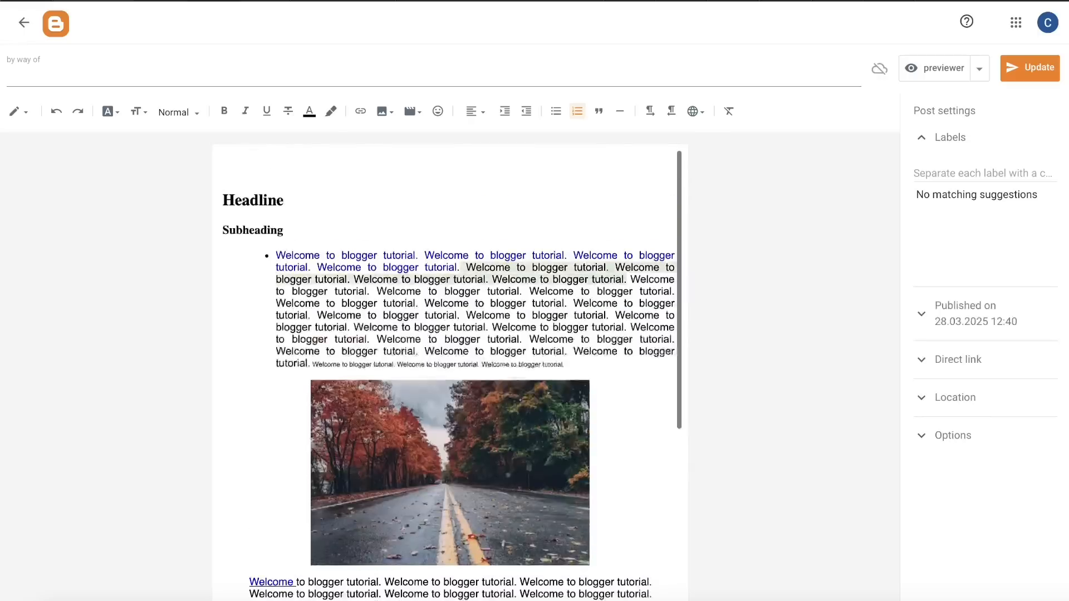
left_click(268, 238)
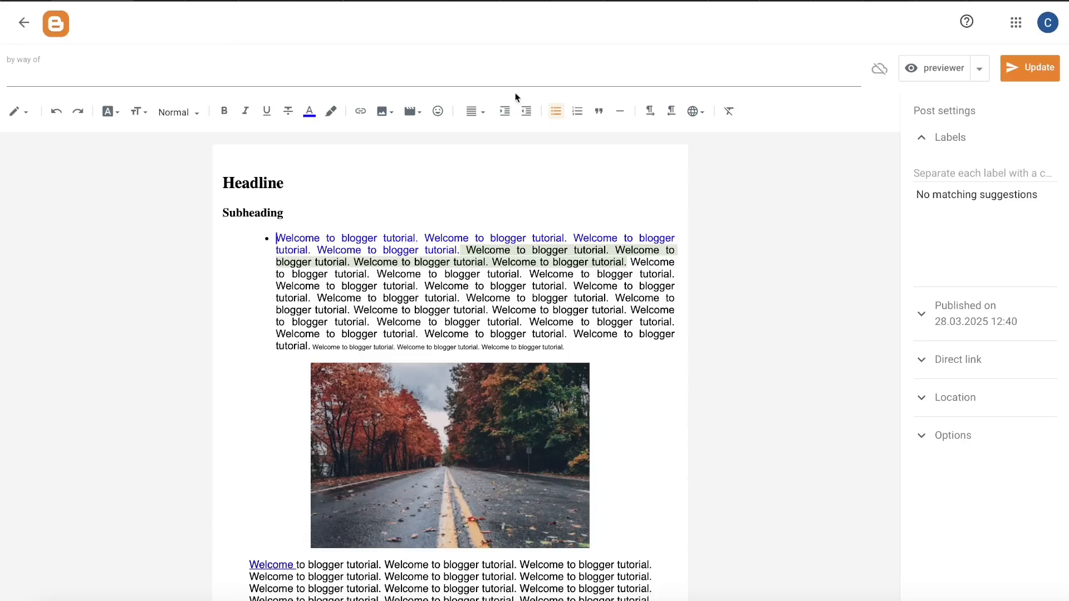
left_click(599, 112)
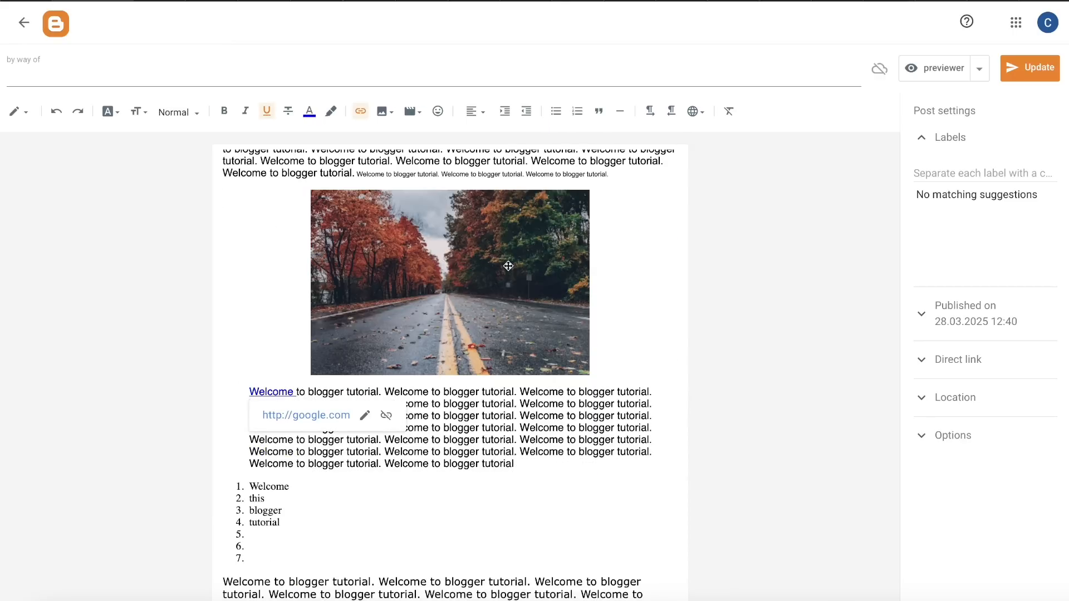
left_click(599, 112)
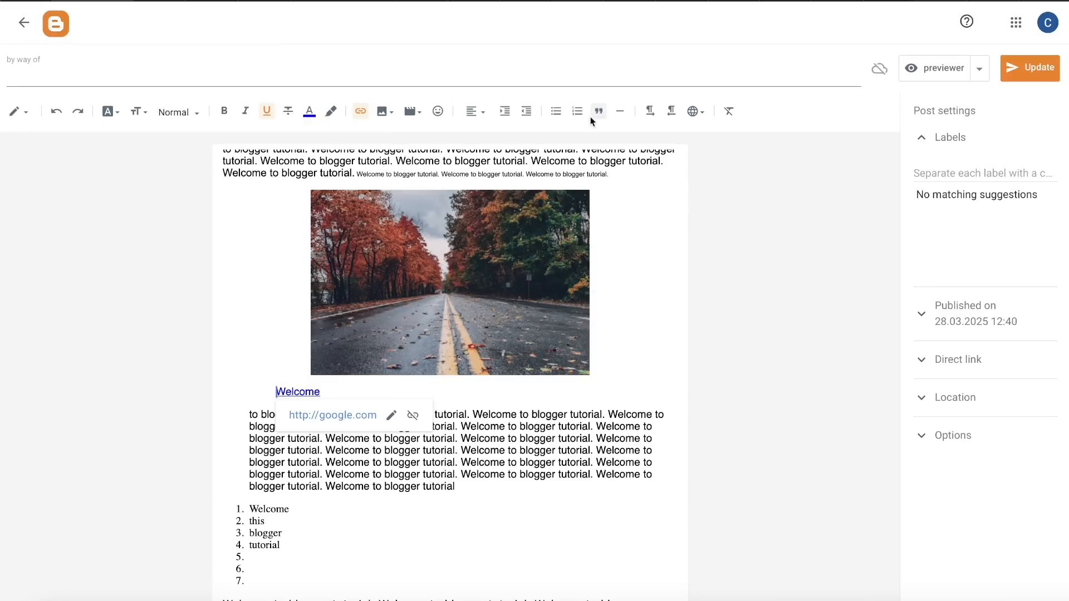
left_click(544, 408)
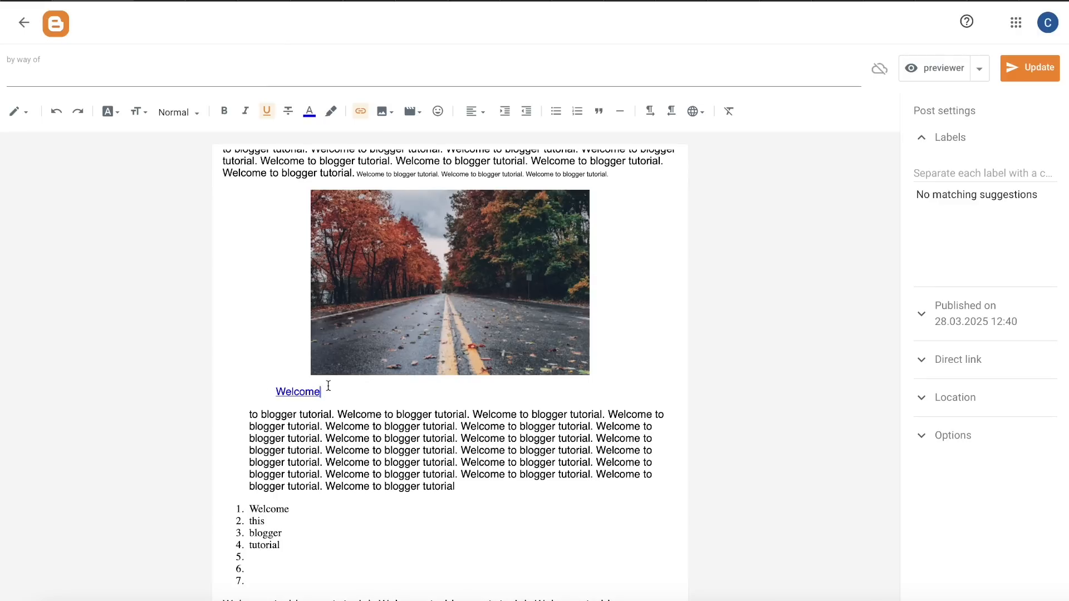
Insert a horizontal line after the word "Welcome" near the end of the paragraph above the numbered list.
left_click(618, 200)
left_click(619, 111)
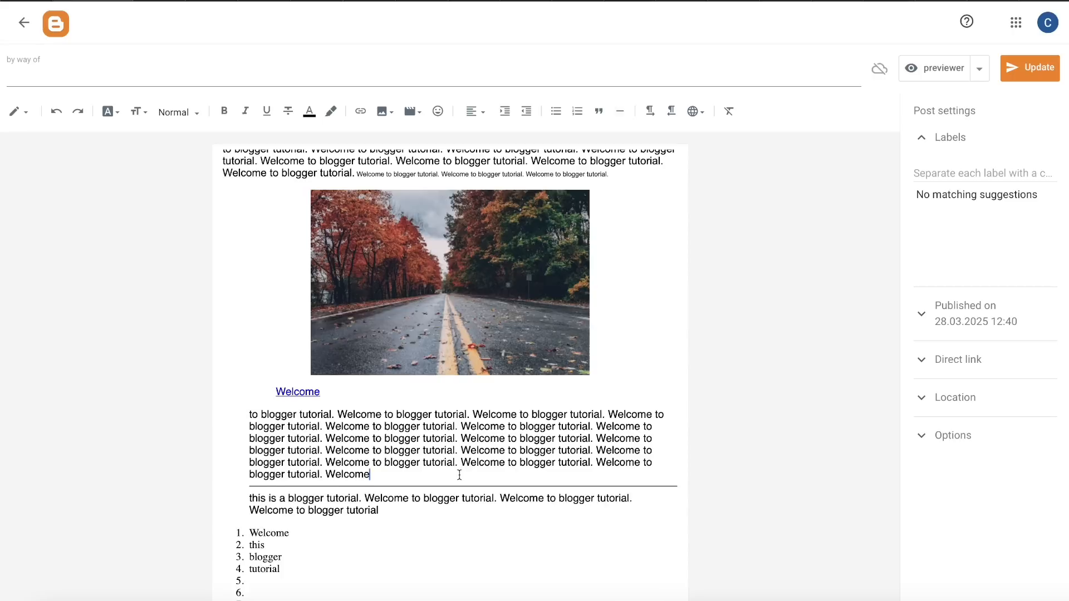
scroll(459, 475, "down", 3)
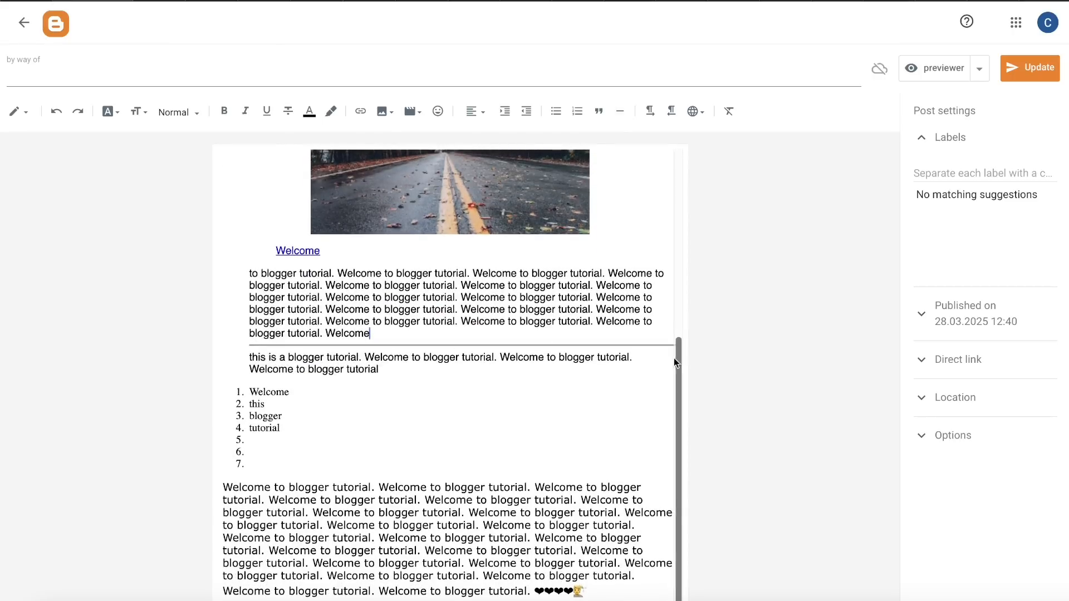
Try a right-to-left layout on the text below the horizontal line and undo the change.
left_click(249, 356)
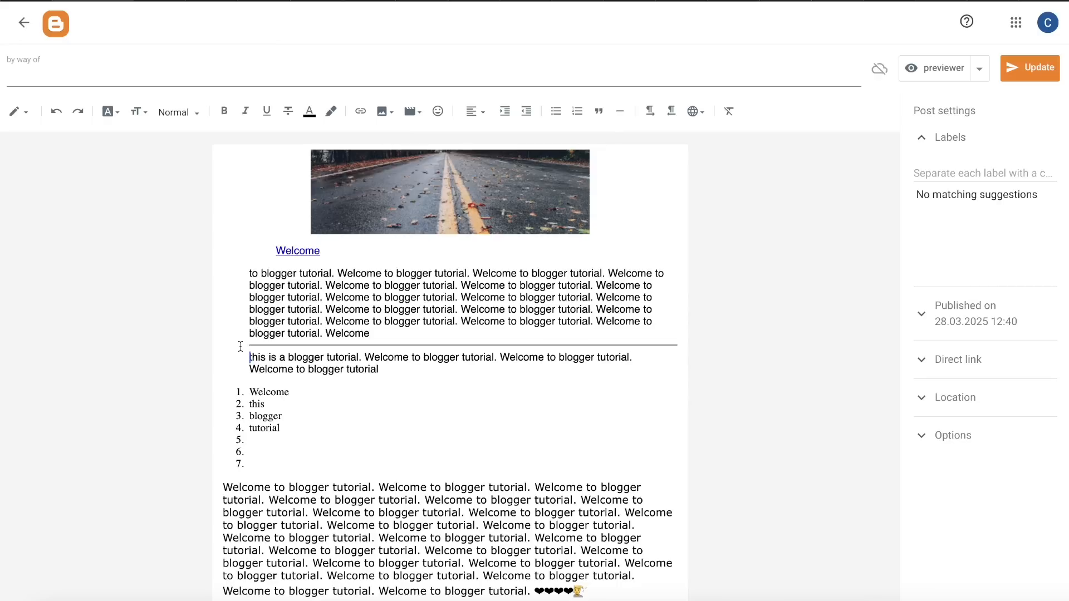
left_click(370, 338)
left_click_drag(400, 334, 452, 340)
left_click(458, 351)
left_click(444, 382)
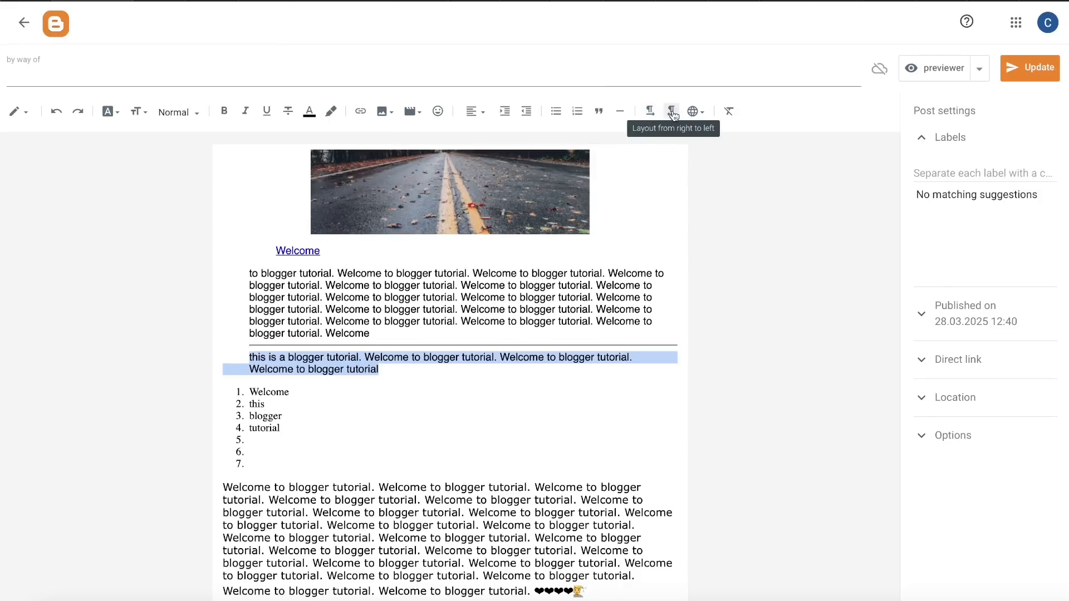
left_click(672, 113)
left_click(592, 355)
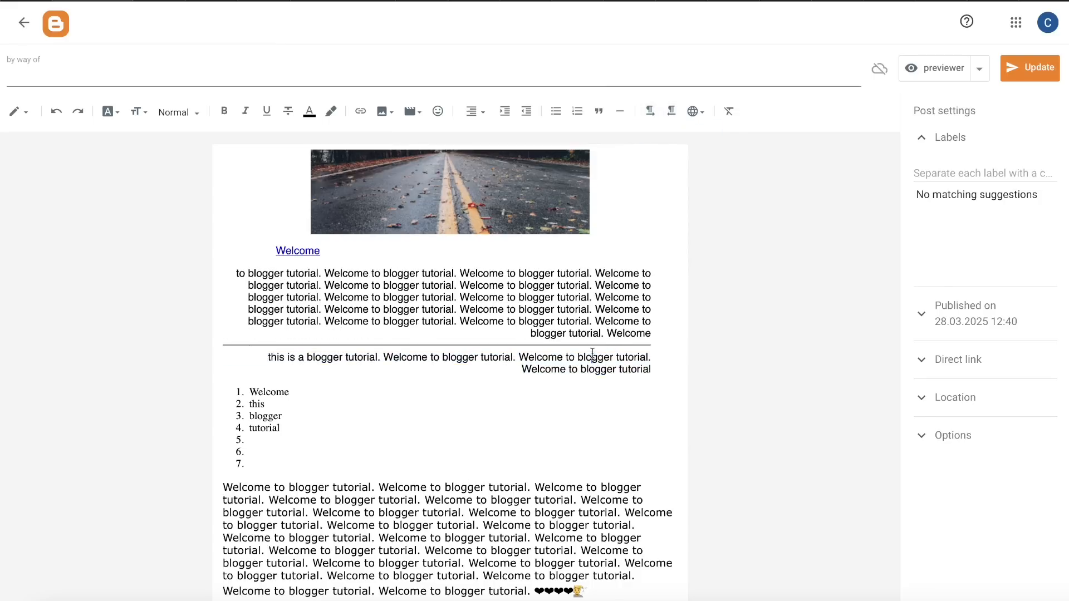
scroll(613, 251, "up", 3)
scroll(629, 183, "down", 3)
key("ctrl+z")
left_click(497, 377)
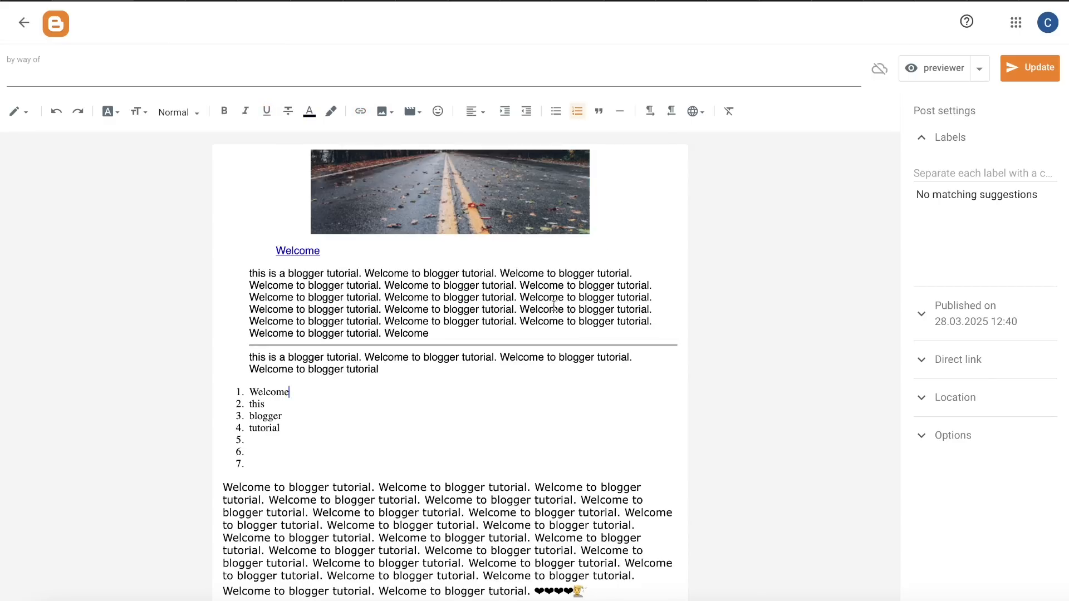
Browse the available input languages and close the list without choosing one.
left_click(694, 113)
scroll(735, 404, "down", 2)
scroll(735, 403, "down", 20)
scroll(735, 405, "up", 10)
scroll(735, 404, "up", 20)
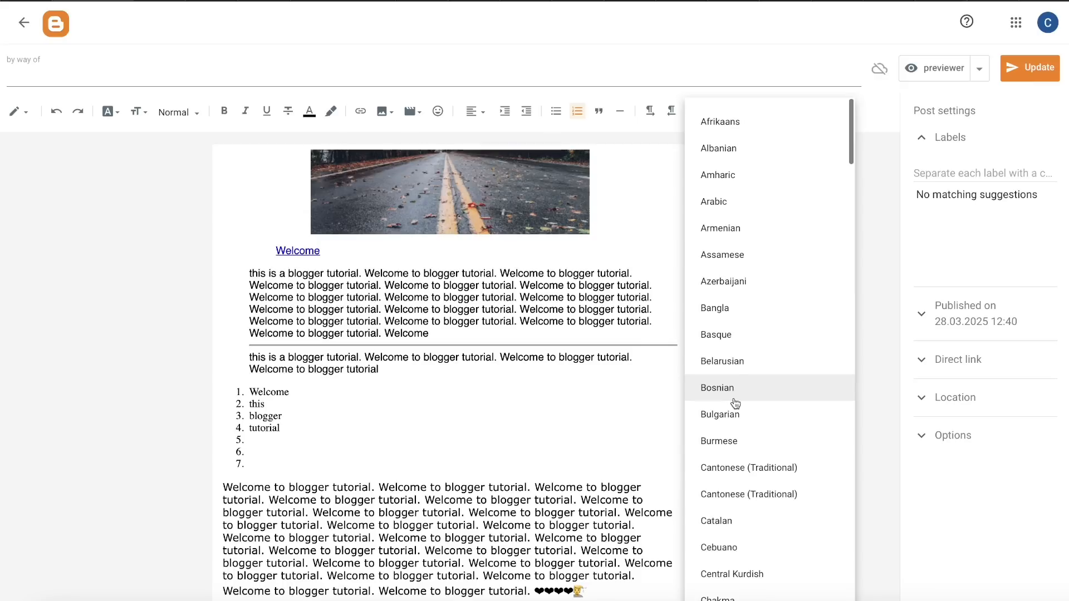
scroll(735, 404, "down", 10)
left_click(598, 385)
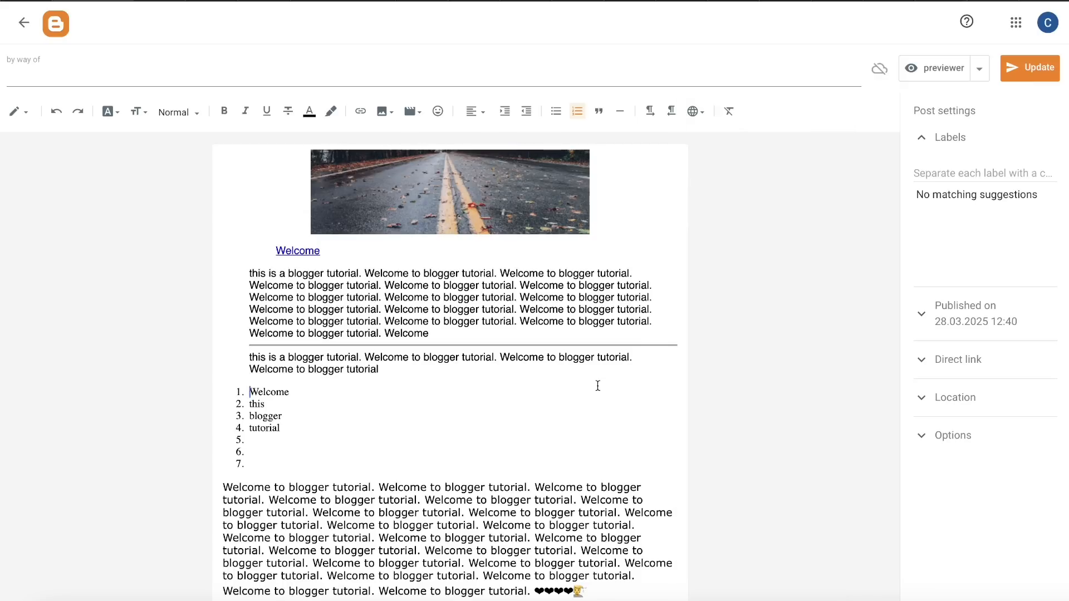
Try clearing the formatting of the whole paragraph below the numbered list and undo the change.
left_click(726, 111)
left_click_drag(223, 493, 588, 592)
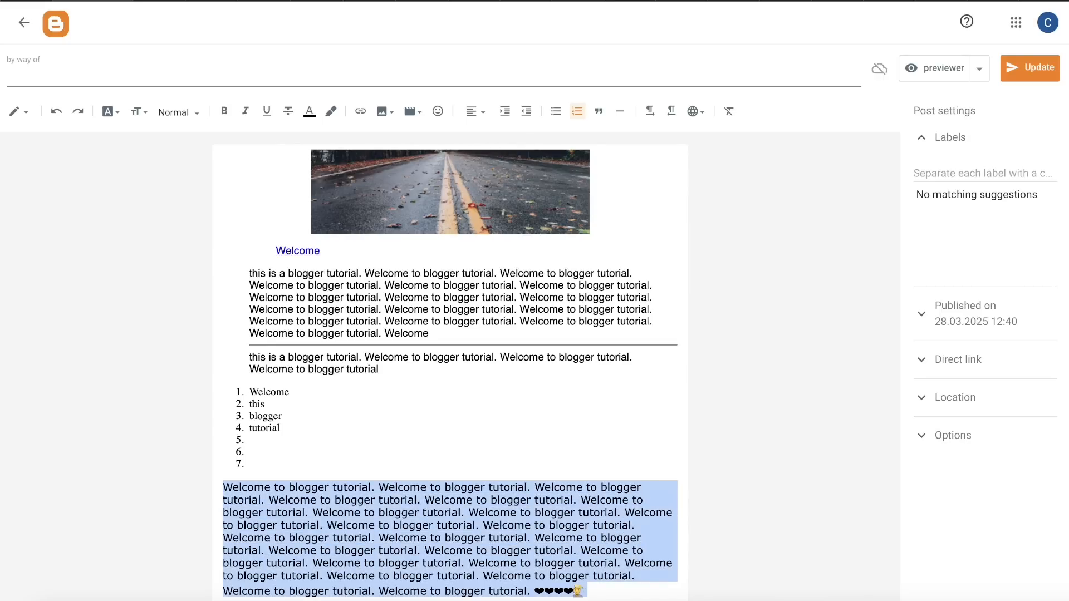
left_click(723, 112)
key("ctrl+z")
scroll(548, 470, "down", 2)
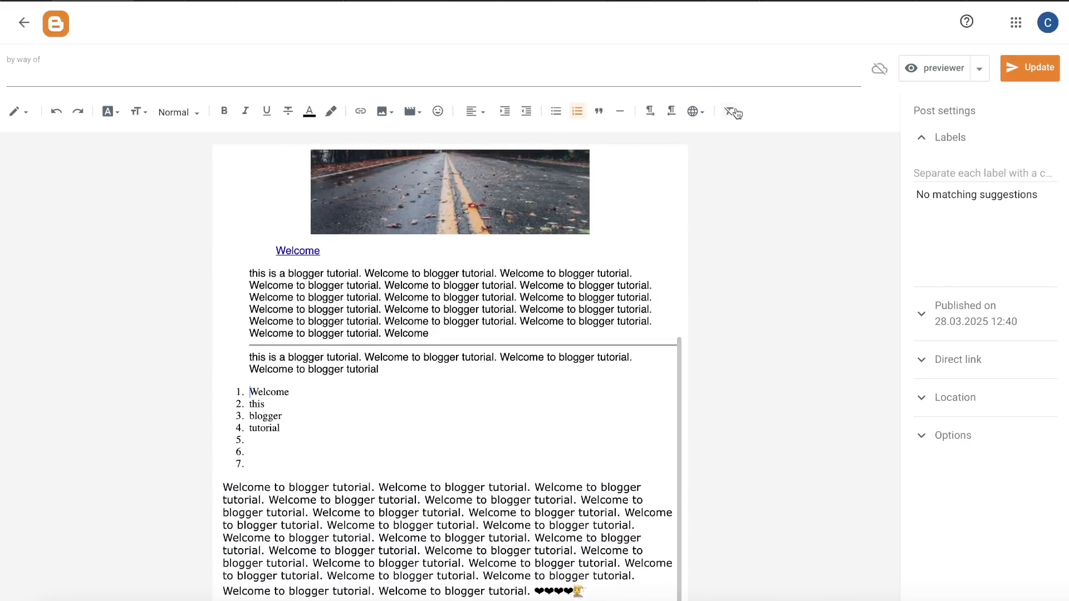
left_click_drag(222, 487, 585, 592)
left_click(729, 111)
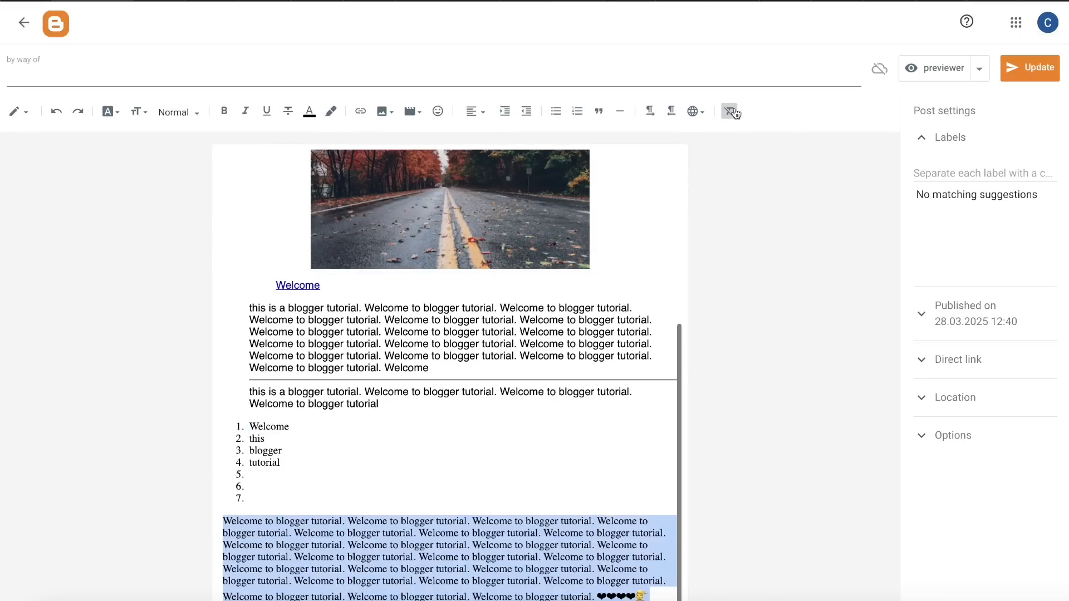
left_click(520, 423)
key("super+z")
scroll(355, 546, "down", 1)
Update the published post with the new formatting and return to the list of posts.
scroll(421, 417, "up", 6)
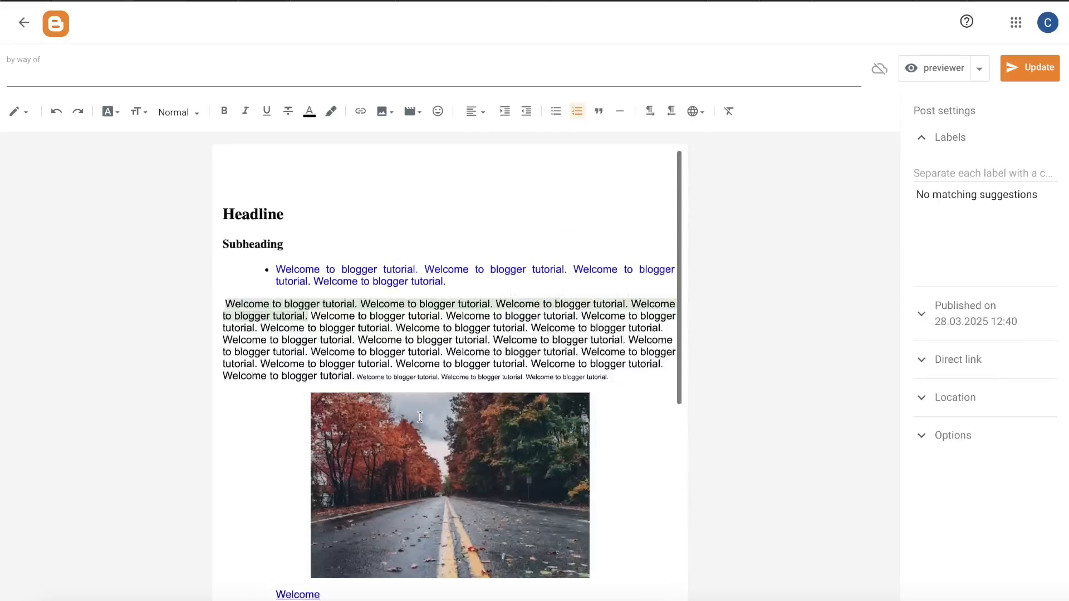
scroll(420, 417, "down", 1)
left_click(1034, 68)
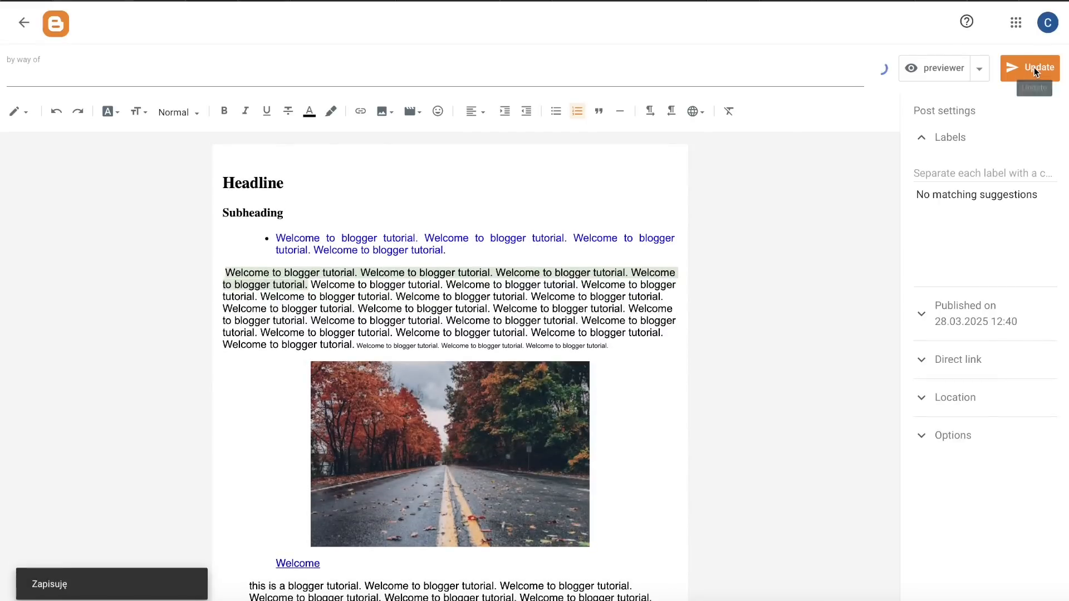
left_click(24, 25)
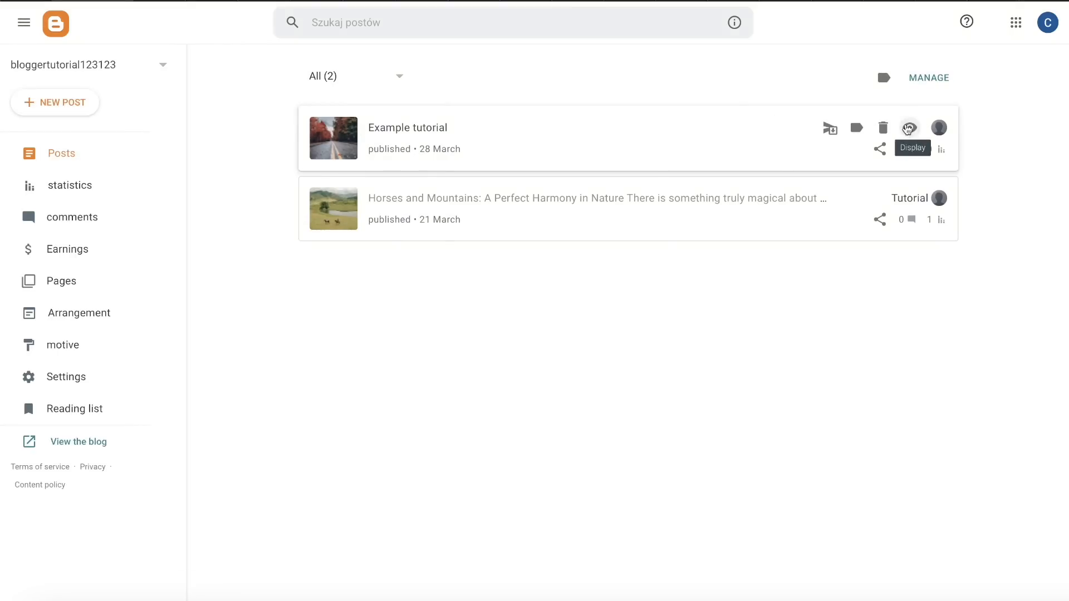
Display the published "Example tutorial" post on the blog and dismiss the Google translation bar.
left_click(908, 128)
scroll(847, 198, "down", 2)
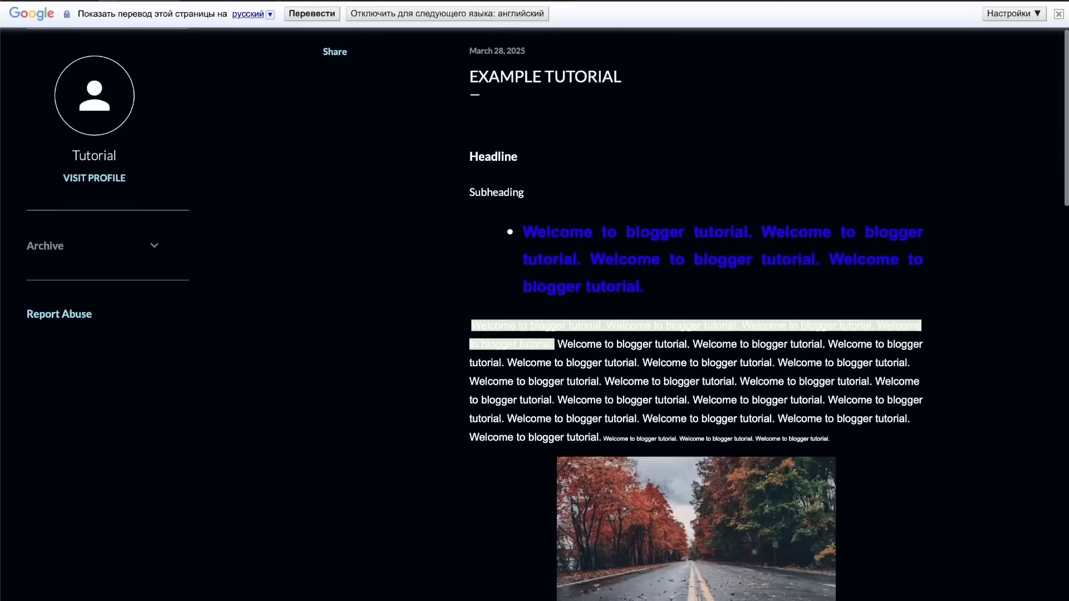
scroll(897, 220, "up", 2)
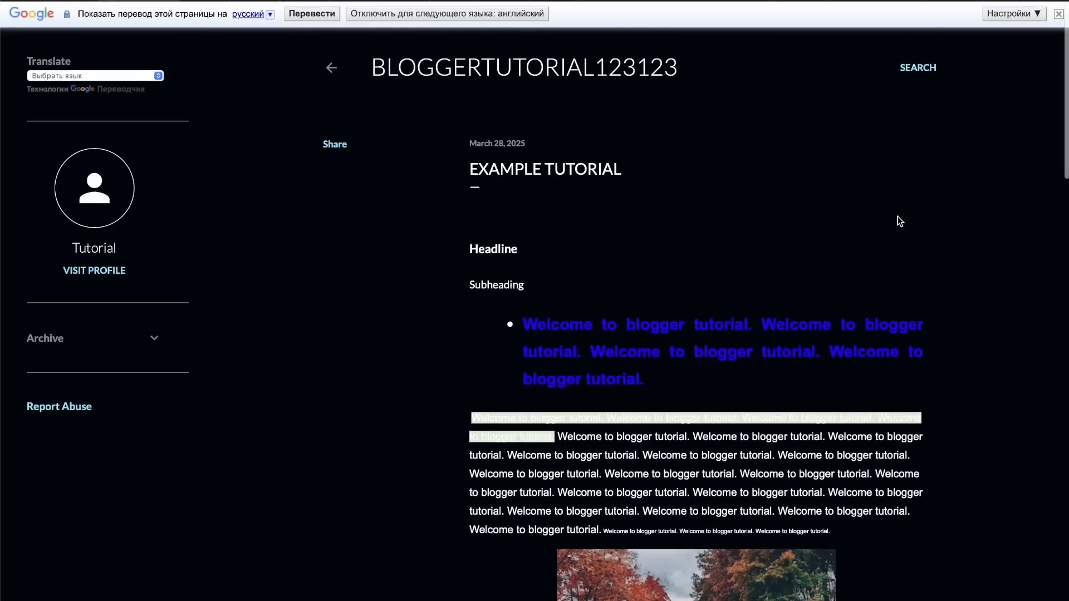
left_click(1058, 14)
Review the published post from its headline down to the popular posts section and return to the list of posts.
scroll(861, 257, "down", 8)
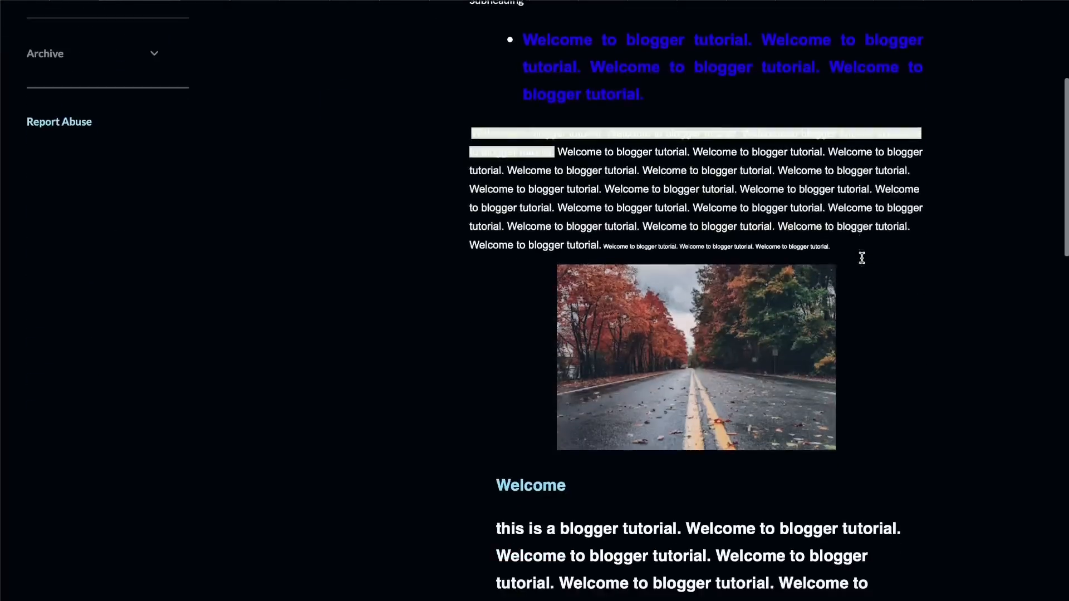
scroll(861, 257, "down", 20)
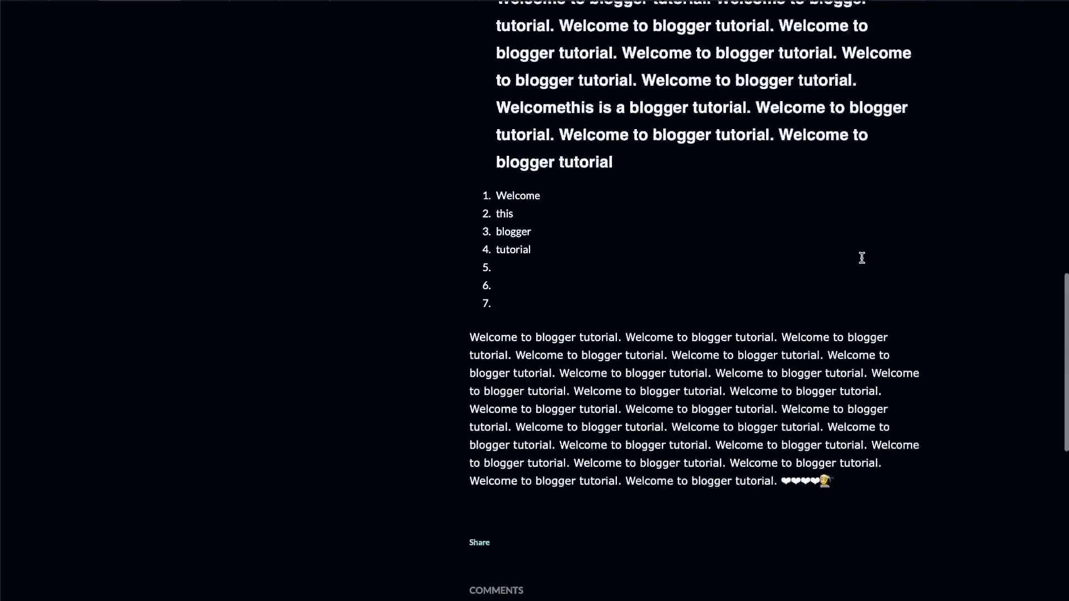
scroll(861, 257, "down", 3)
key("Home")
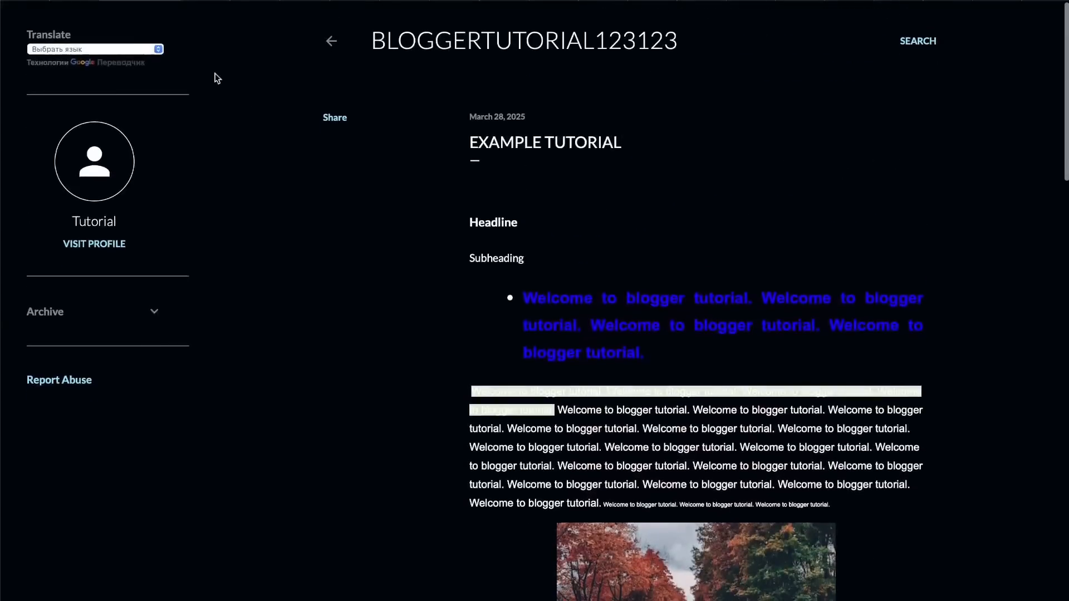
scroll(621, 275, "down", 20)
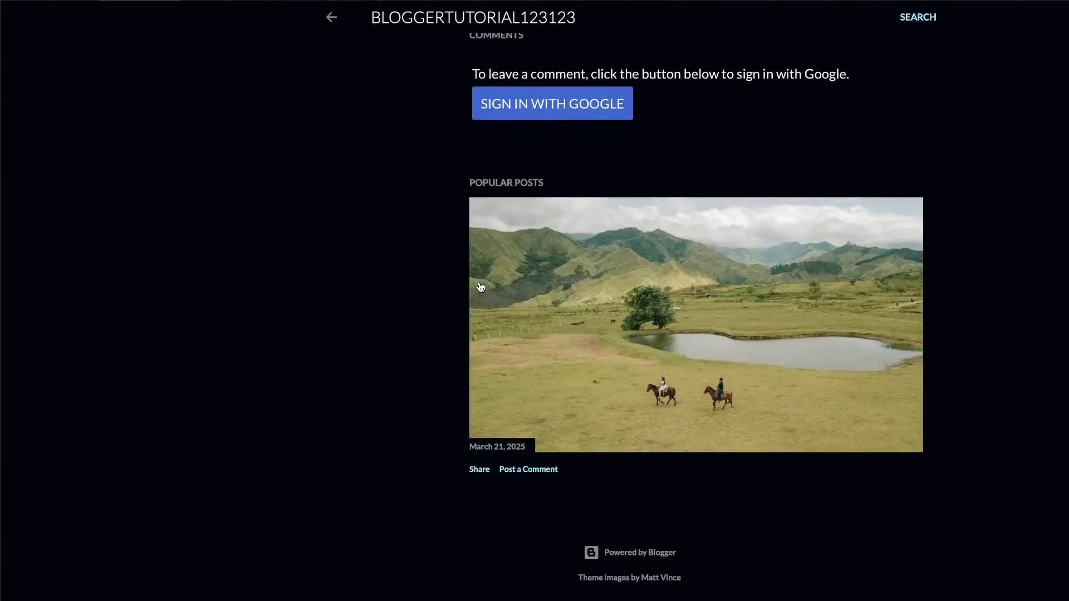
left_click(172, 1)
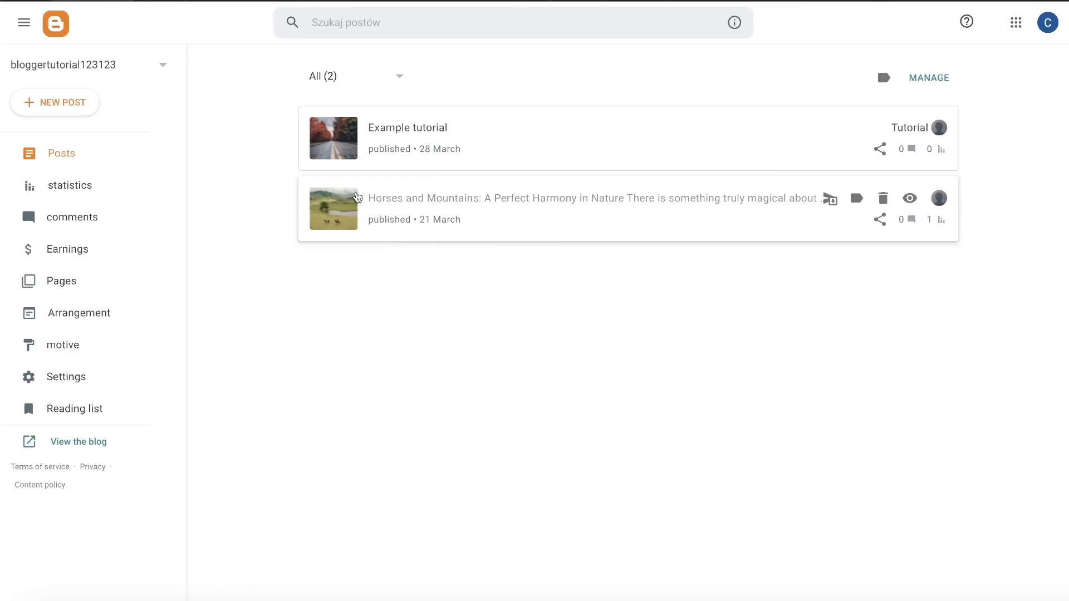
mouse_move(903, 216)
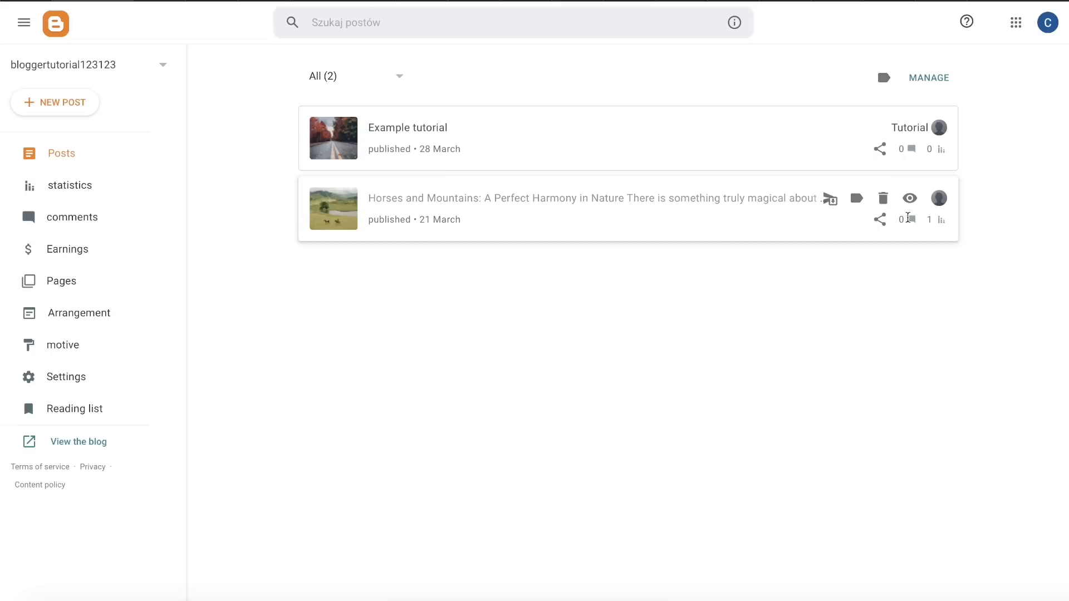